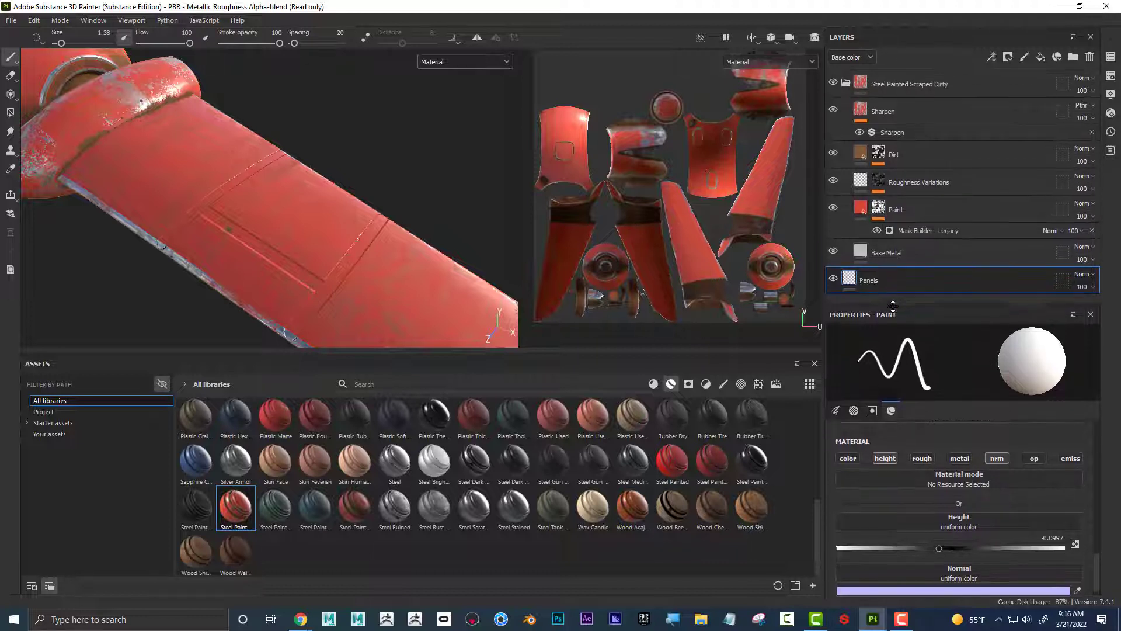
Add an anchor point to the Panels paint layer
click(844, 83)
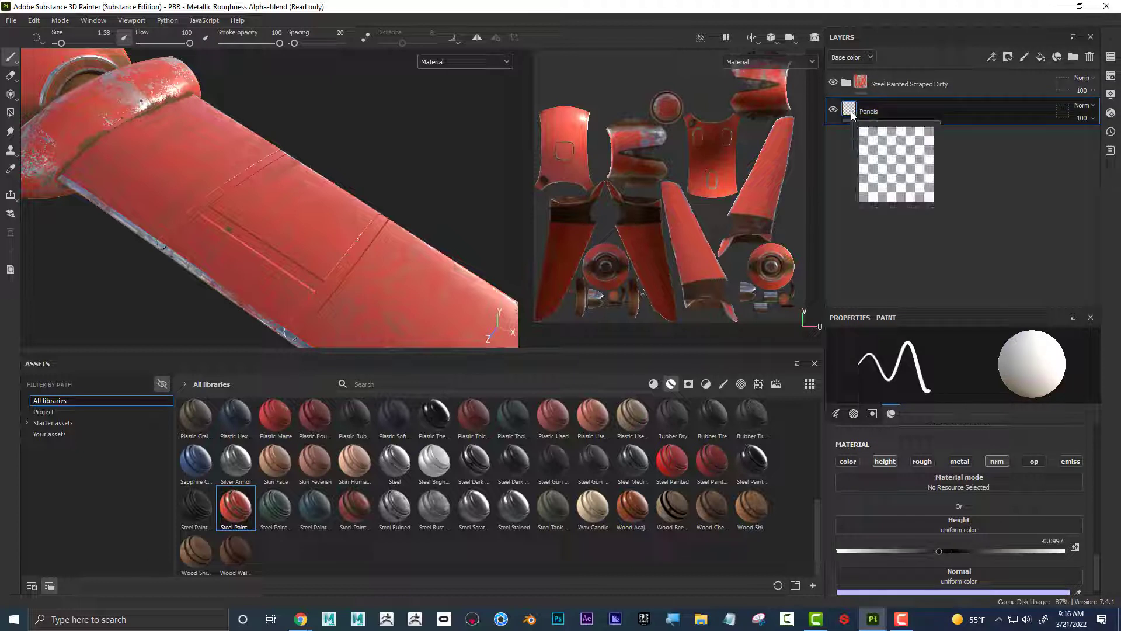
click(990, 57)
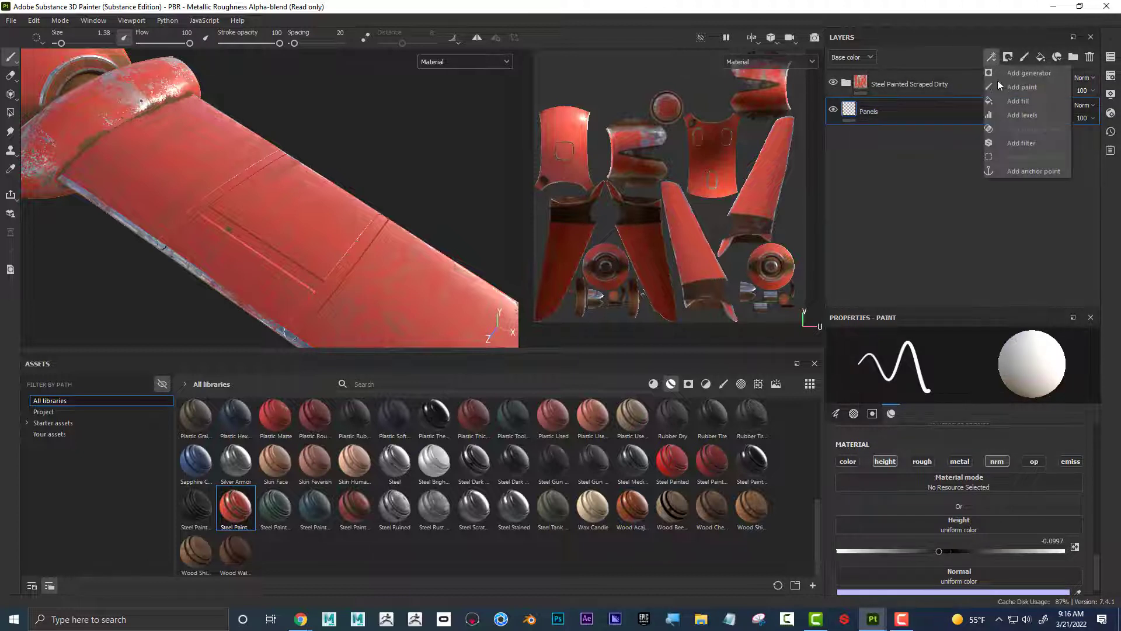
click(1015, 170)
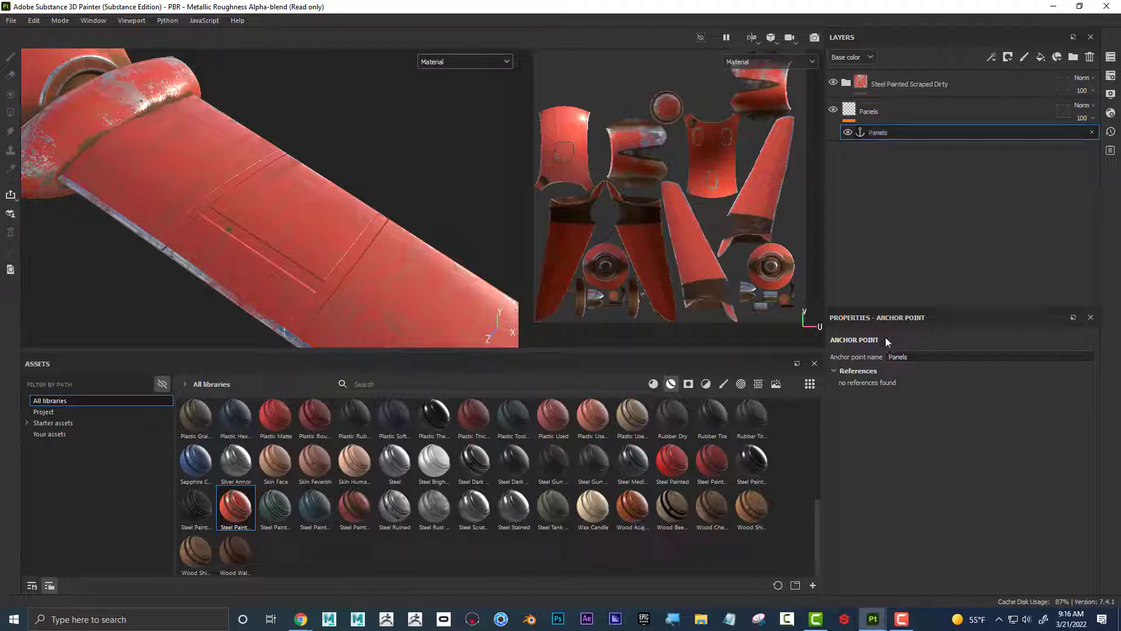
click(907, 357)
click(889, 134)
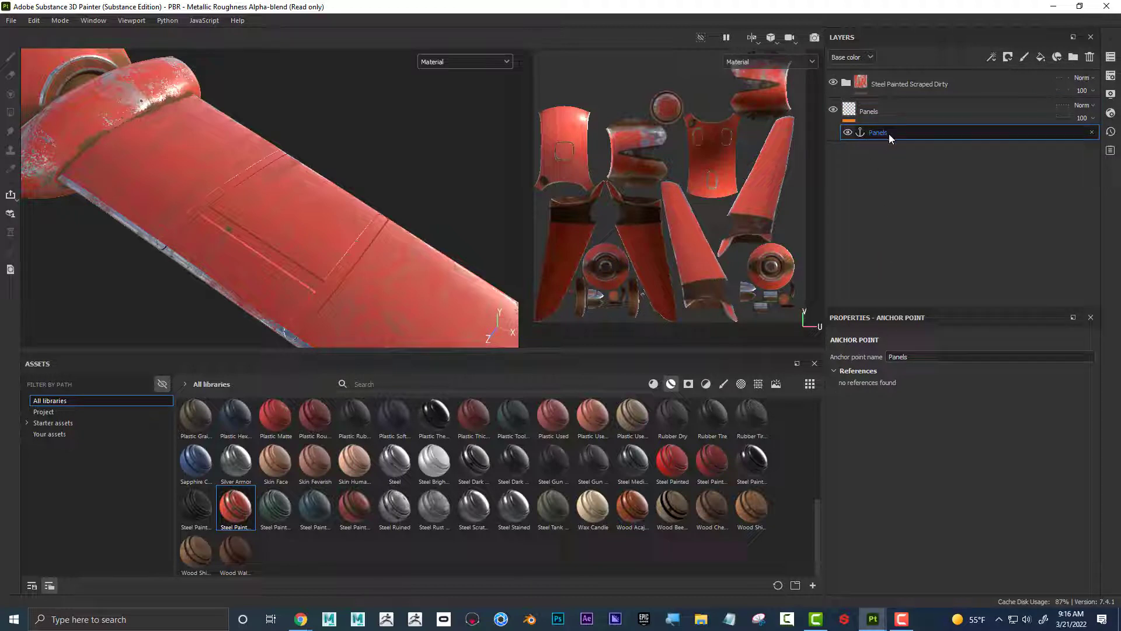
Assign the Panels anchor point to the Micro Height input of the Mask Builder in the Paint layer's mask
click(846, 84)
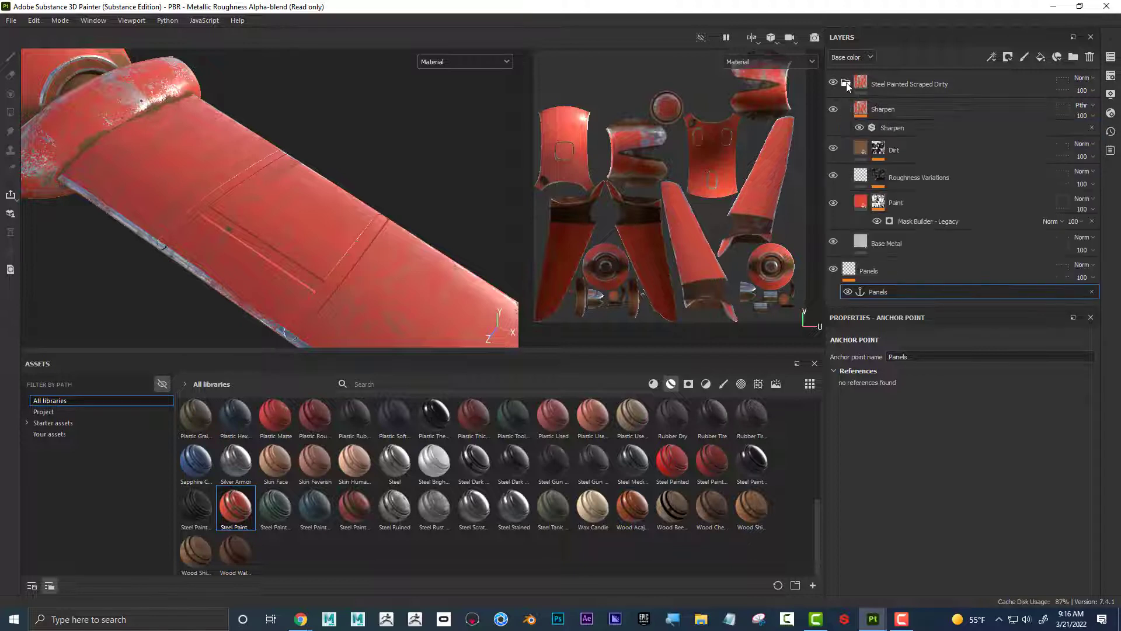
click(879, 209)
click(915, 234)
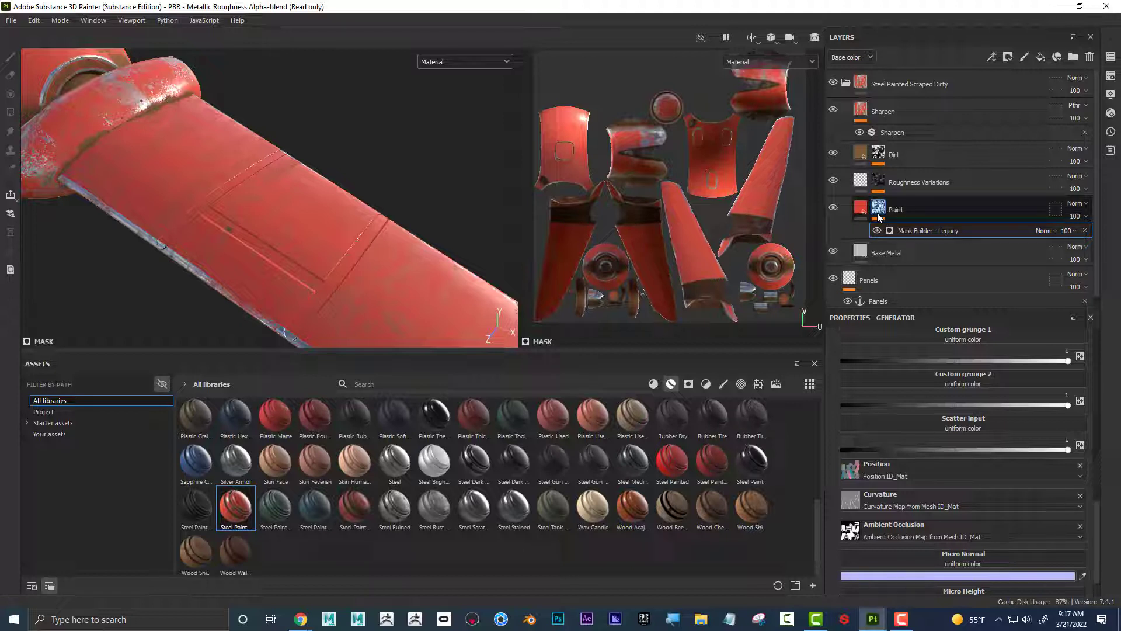
mouse_move(878, 216)
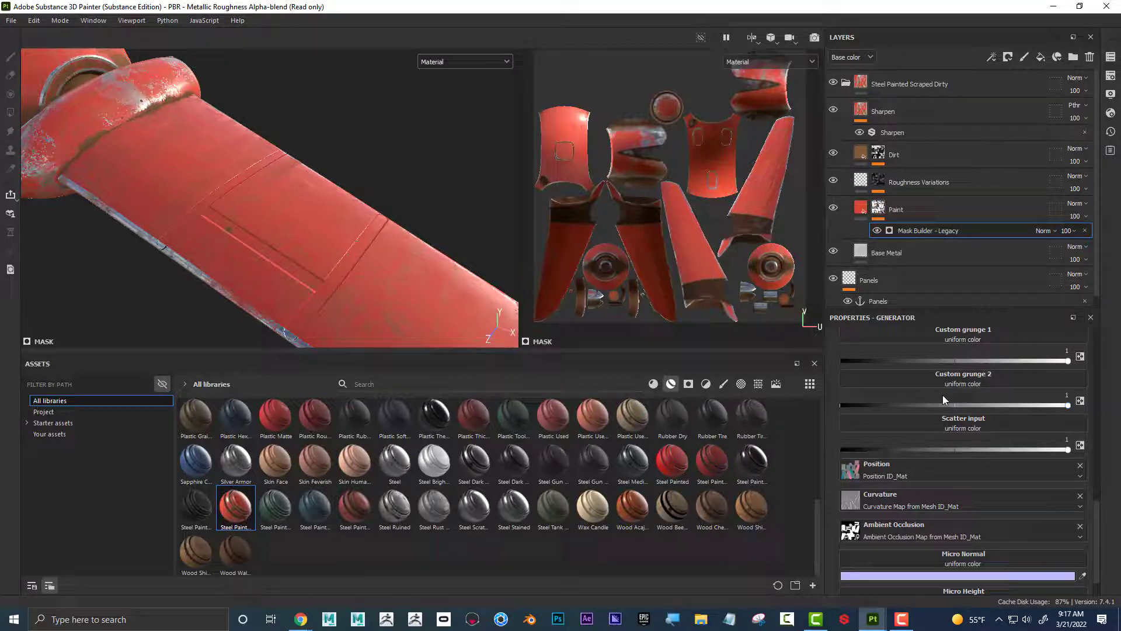
scroll(964, 400, down, 2)
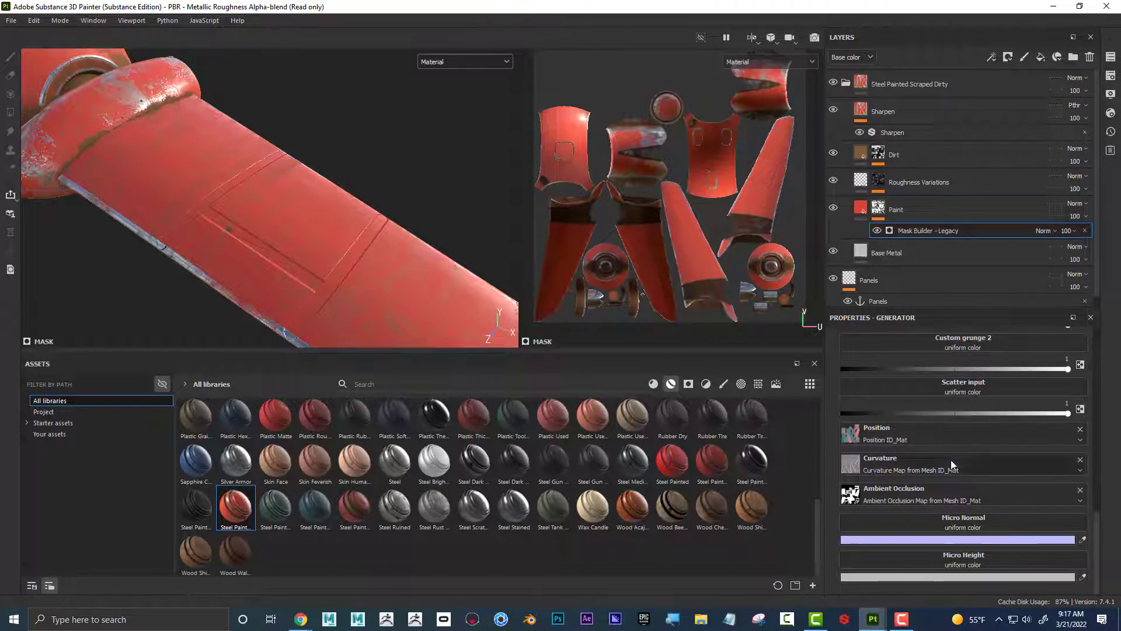
scroll(920, 472, up, 4)
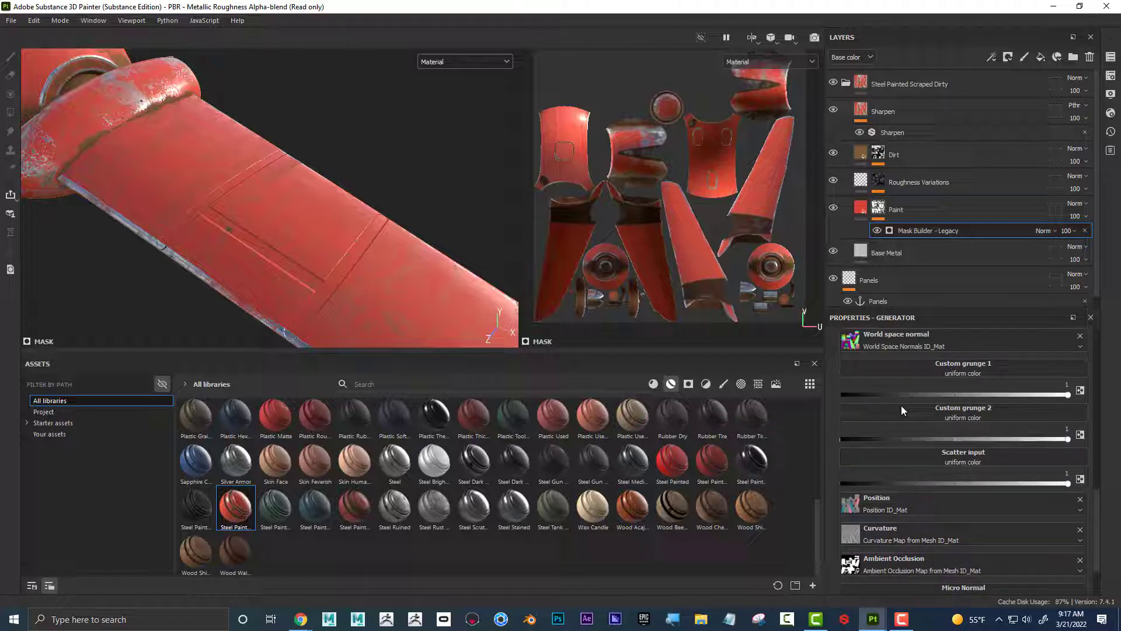
scroll(861, 441, down, 4)
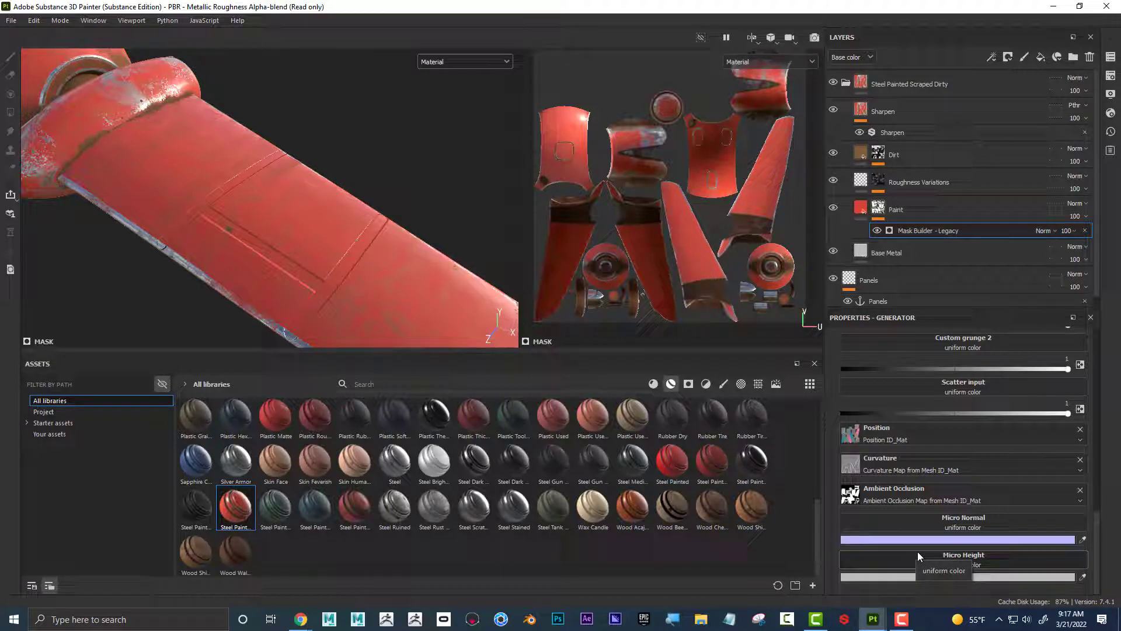
click(951, 557)
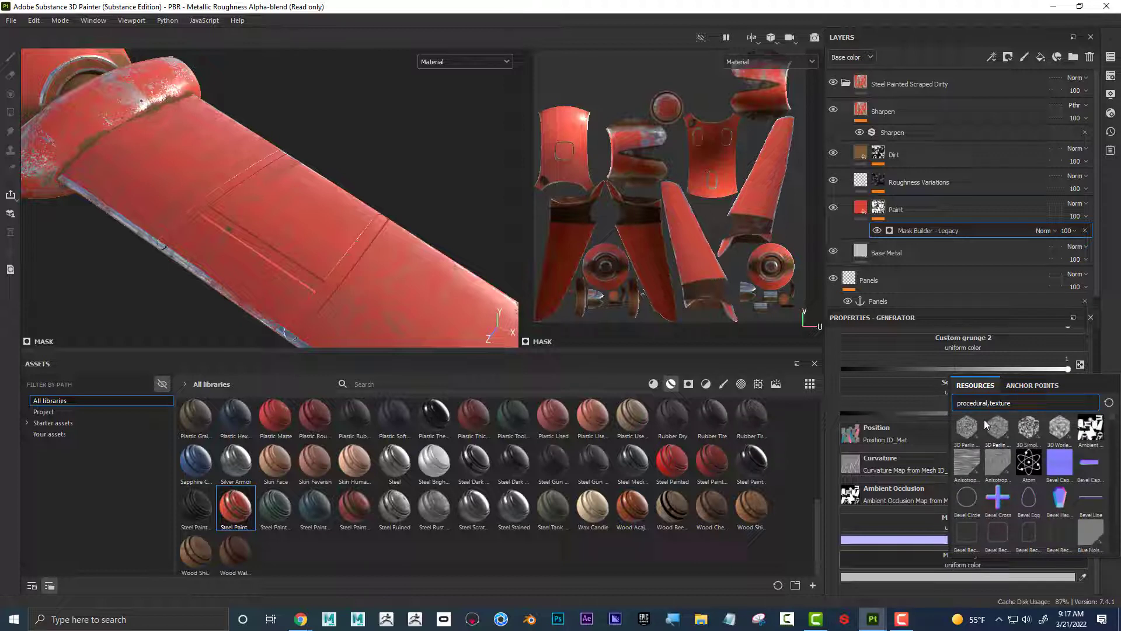
click(1022, 386)
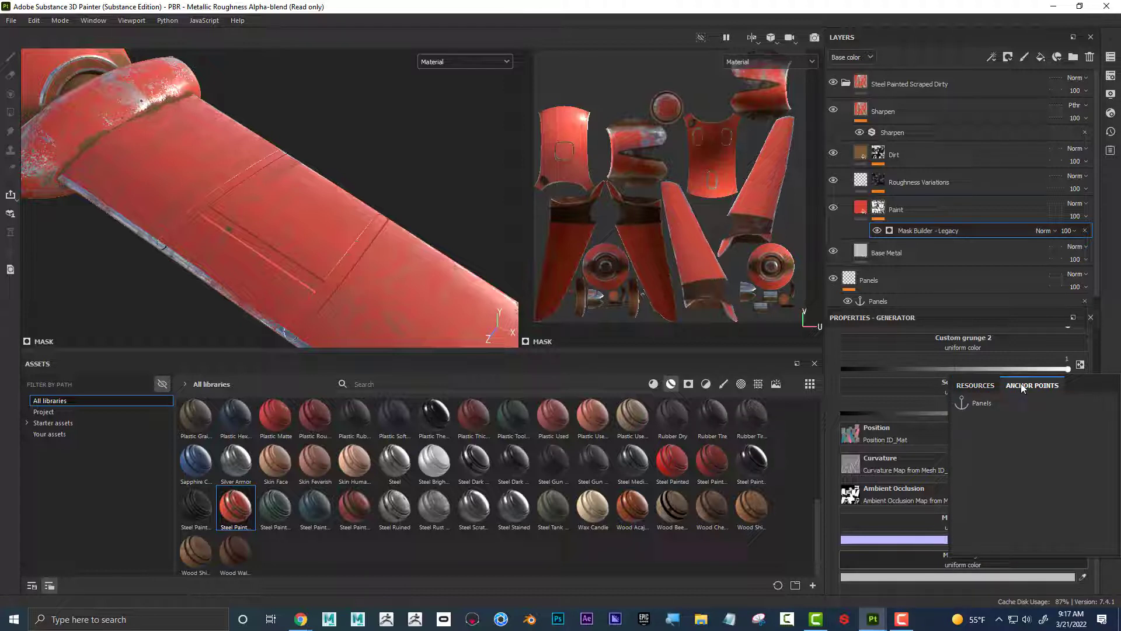
click(981, 403)
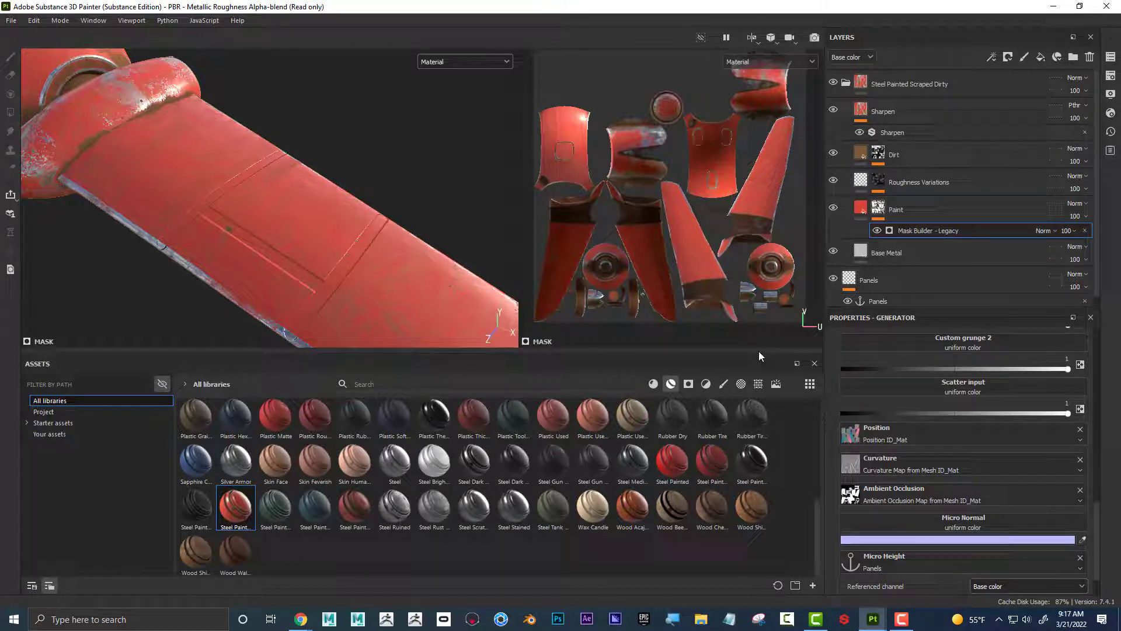
Set the referenced channel of the Paint mask's Micro Height input to Height
scroll(996, 509, down, 2)
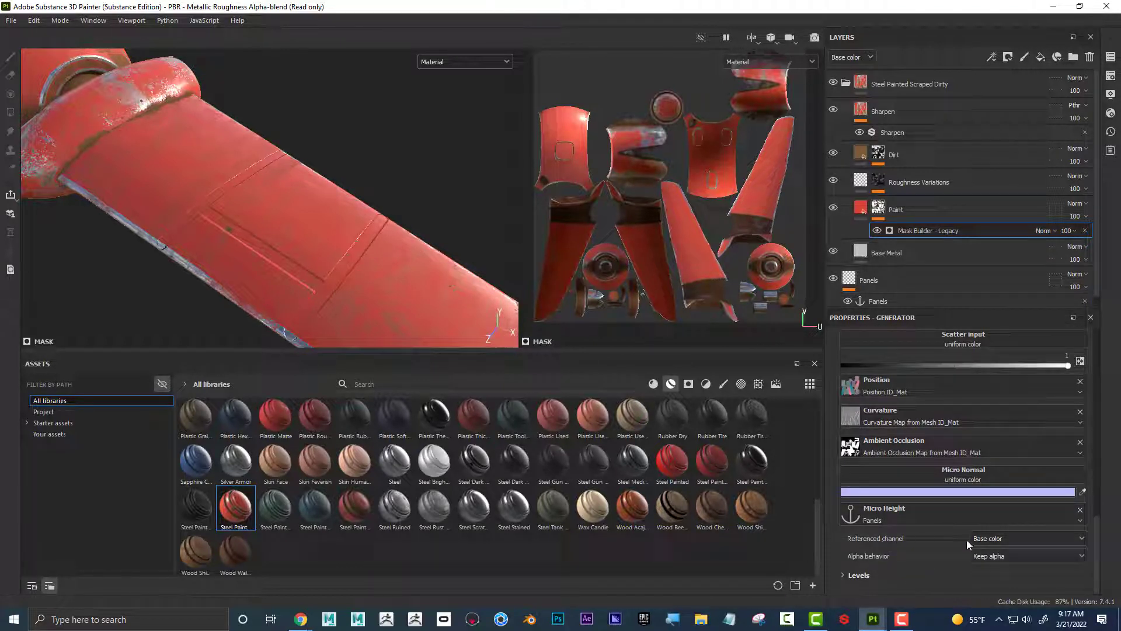
click(974, 538)
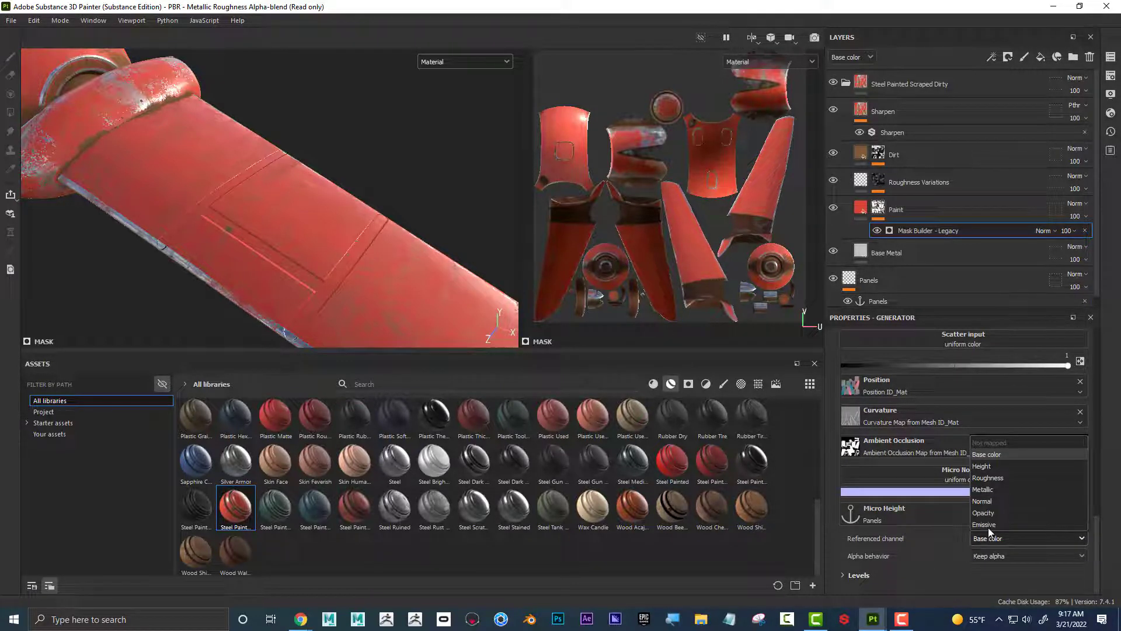
click(984, 467)
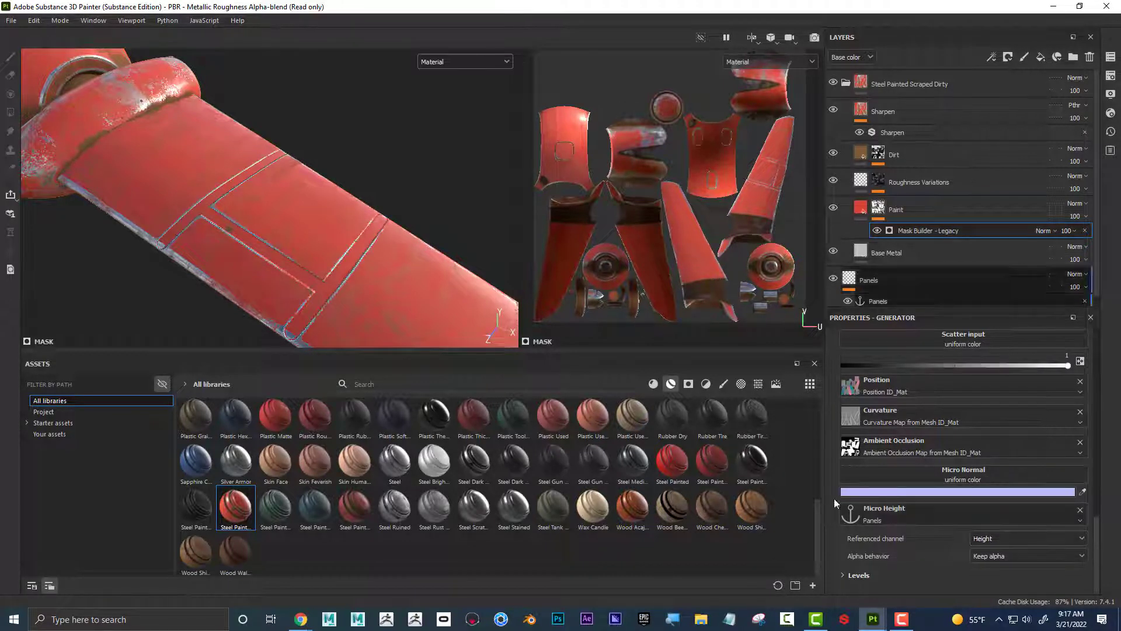
Expand the generator's Micro Details settings and switch Micro Normal off and back on
scroll(990, 531, up, 8)
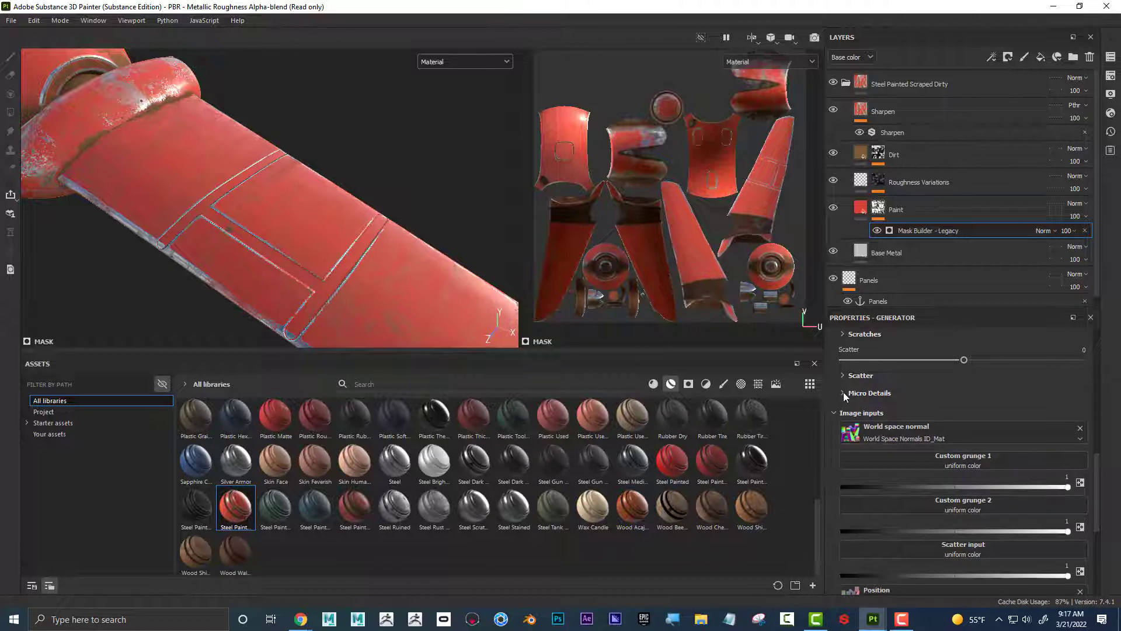
click(843, 392)
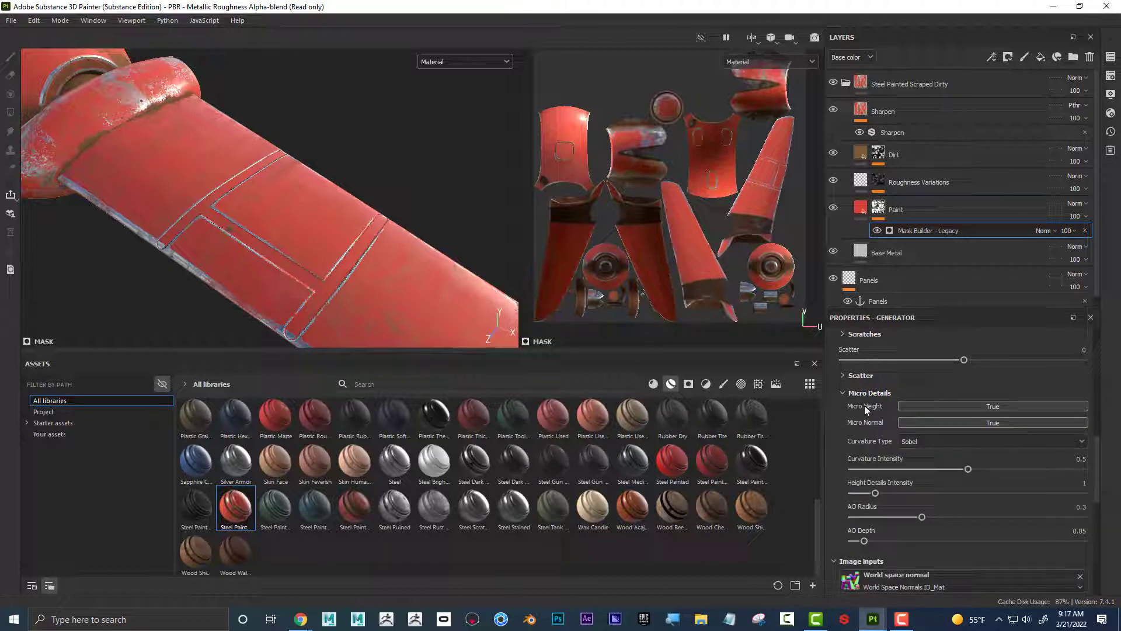
click(947, 422)
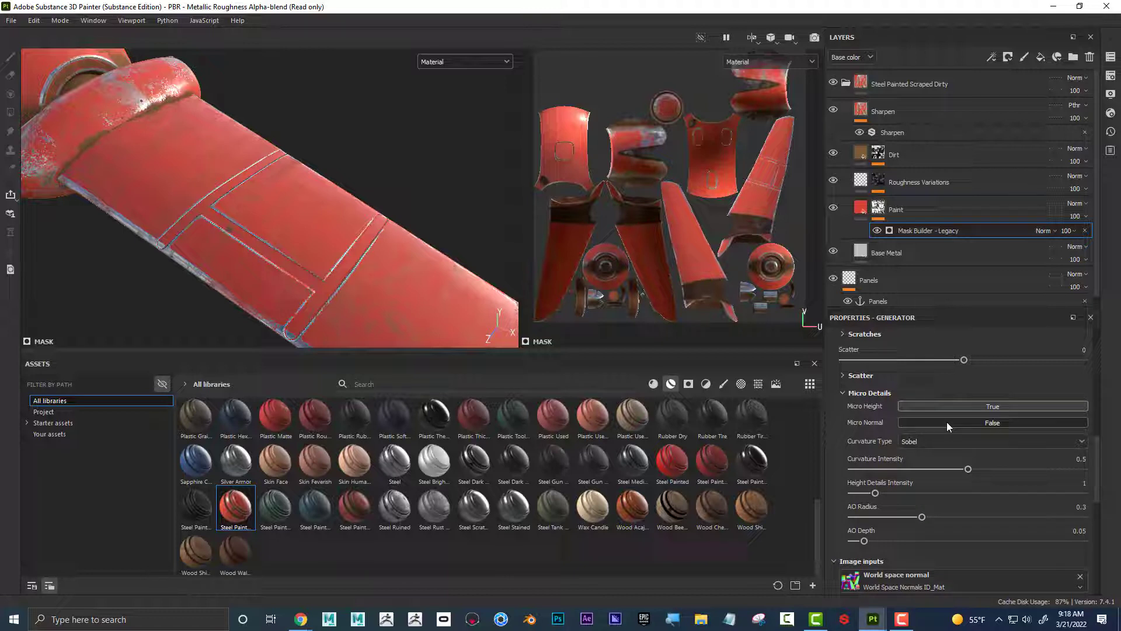
click(960, 422)
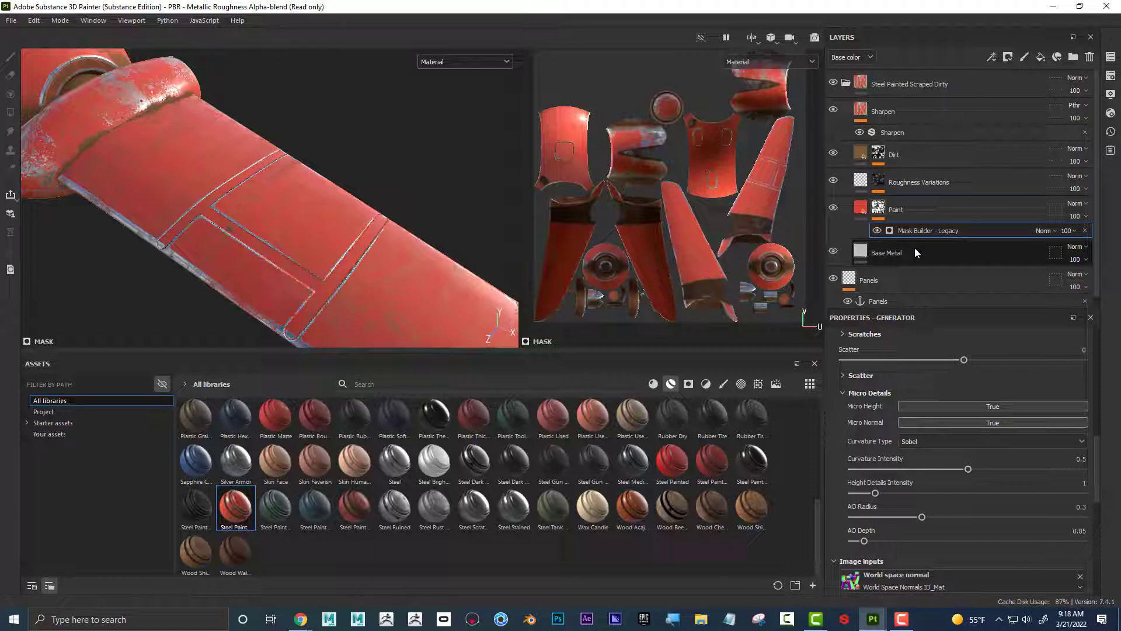
Paint a freehand test squiggle on the Panels layer over the plain part of the wing, and undo it
scroll(915, 247, down, 1)
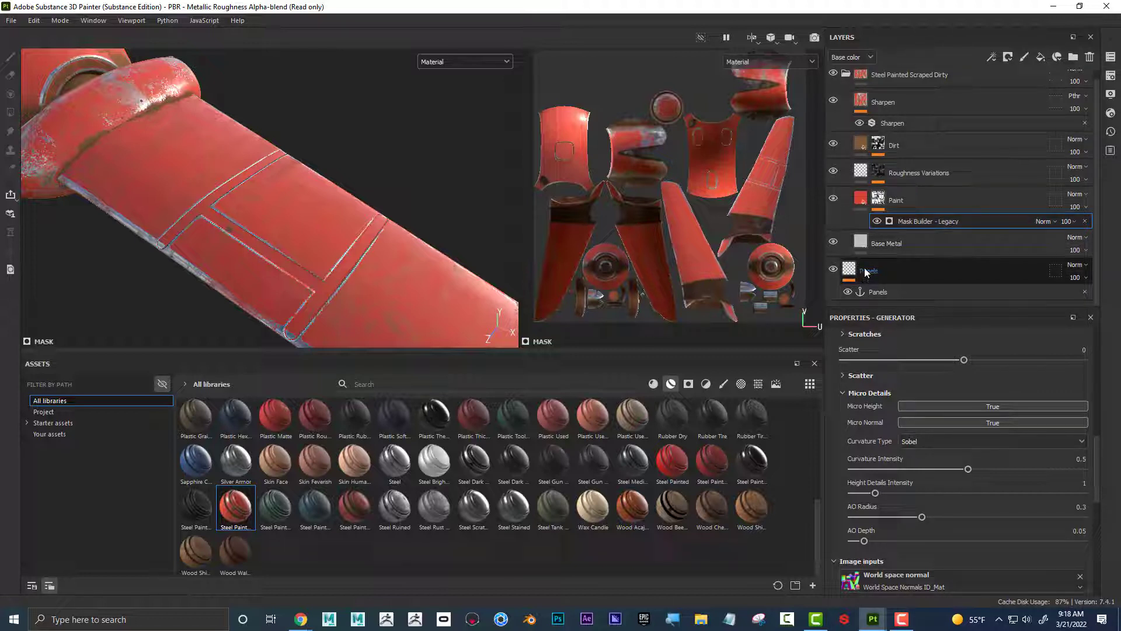
click(867, 272)
drag(395, 272, 433, 324)
mouse_move(438, 285)
alt+mouse_down()
mouse_move(407, 195)
mouse_move(377, 212)
alt+mouse_up()
mouse_move(332, 246)
mouse_down()
mouse_move(305, 274)
mouse_move(315, 300)
mouse_move(388, 296)
mouse_up()
mouse_move(389, 281)
alt+mouse_down()
mouse_move(378, 225)
mouse_move(388, 228)
alt+mouse_up()
drag(362, 242, 365, 232)
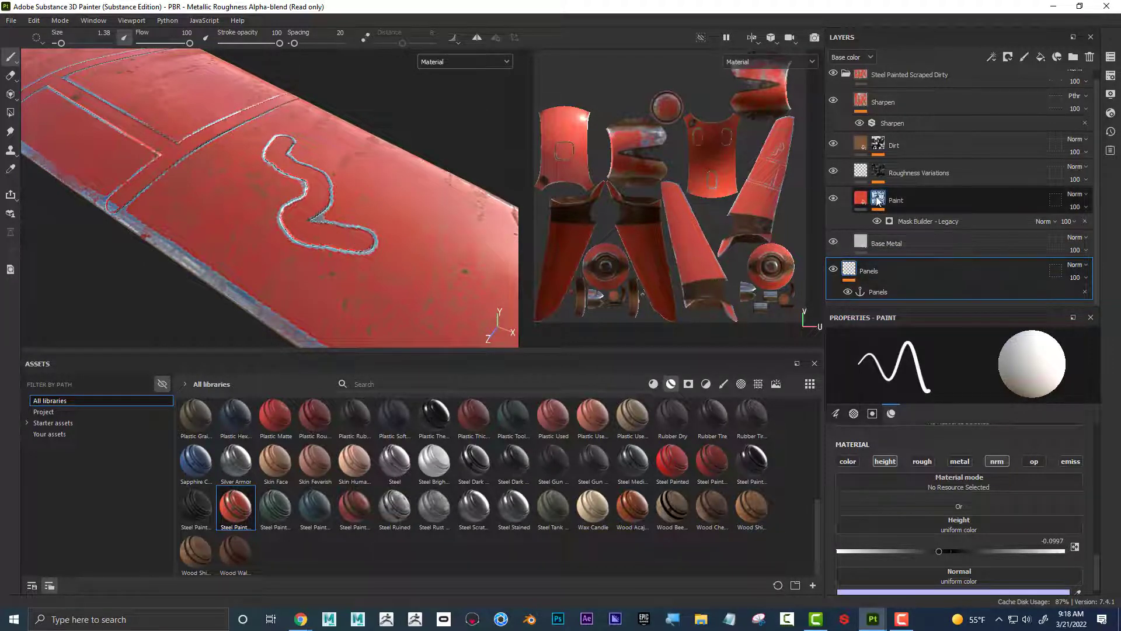
mouse_move(878, 200)
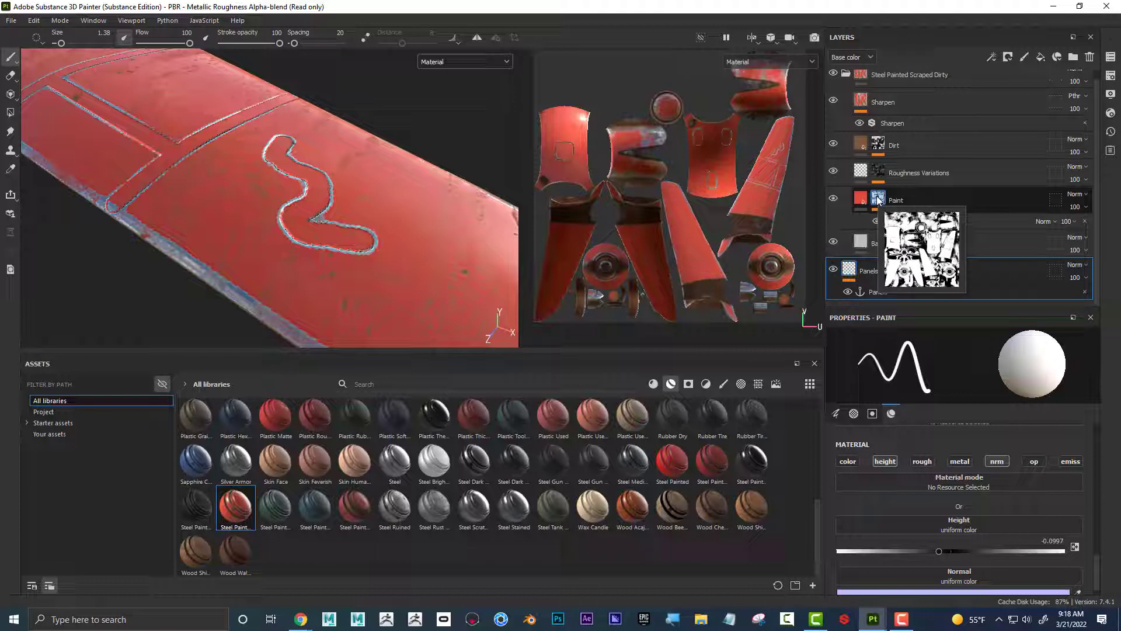
key(ctrl+z)
key(ctrl+z)
Paint more straight recessed panel lines across and along the outer wing section on the Panels layer
mouse_move(327, 195)
alt+mouse_down()
mouse_move(251, 187)
mouse_move(292, 236)
alt+mouse_up()
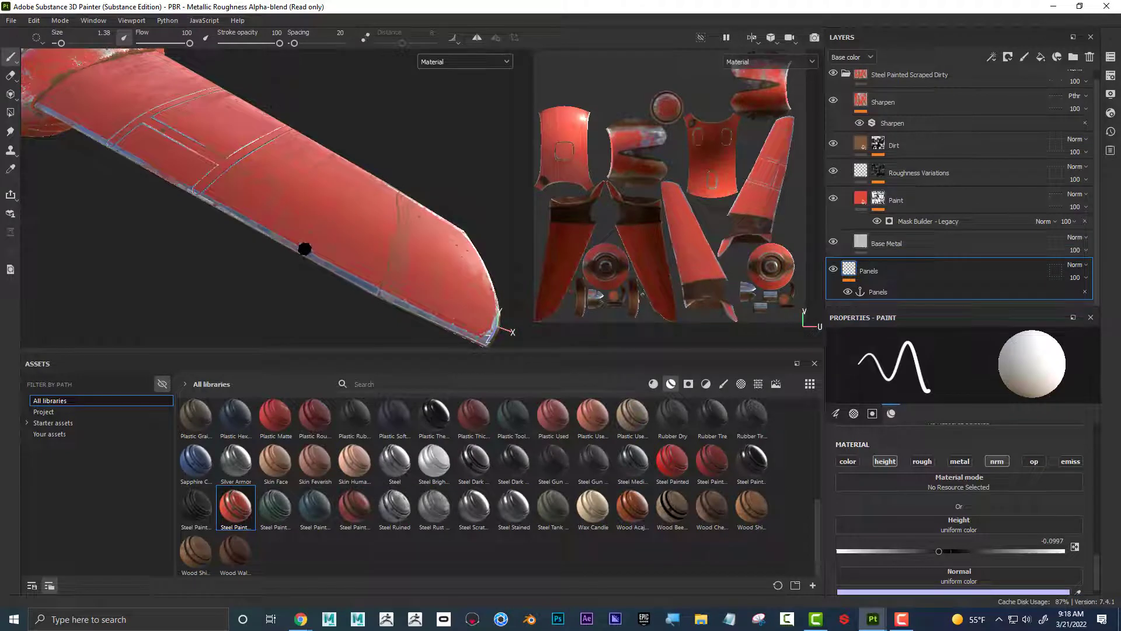
key(shift)
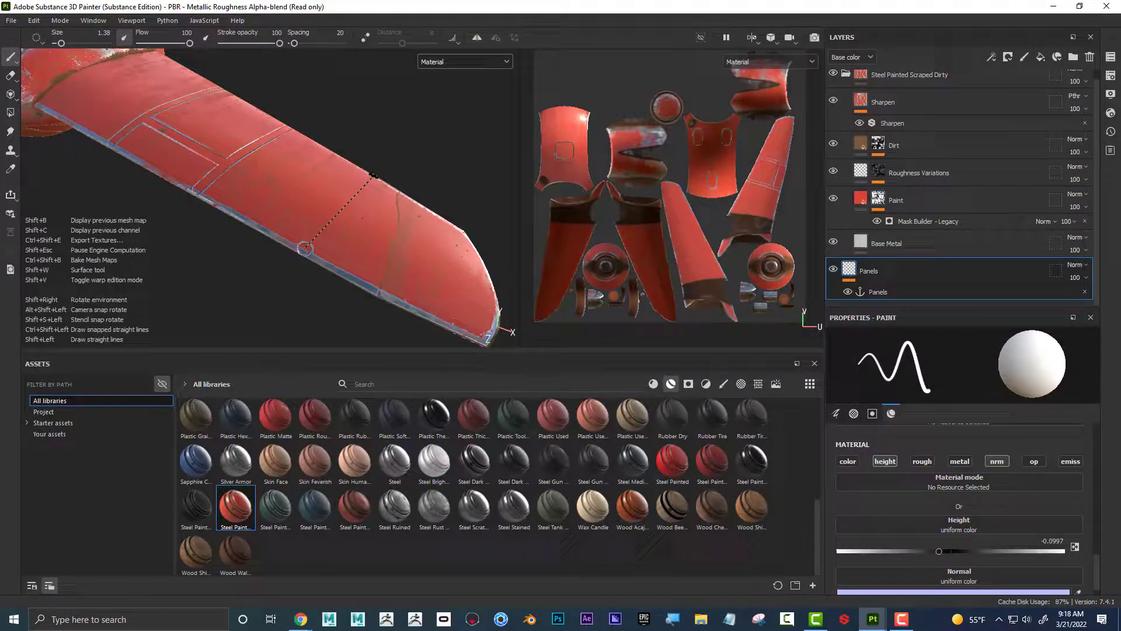
shift+click(374, 175)
alt+drag(373, 176, 362, 187)
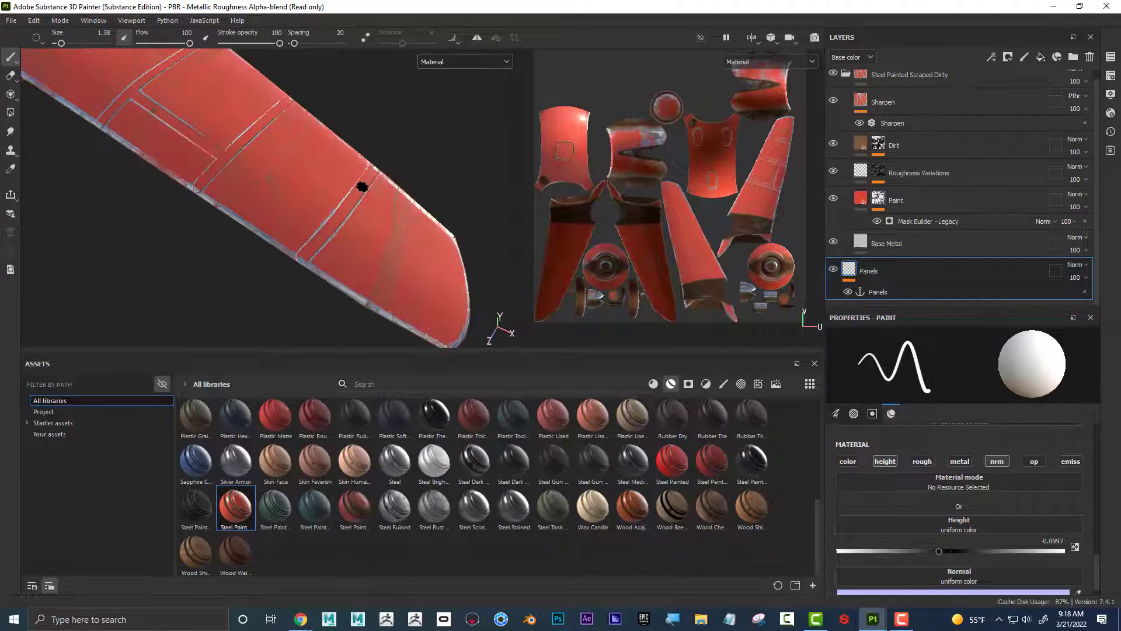
key(shift)
shift+click(271, 121)
mouse_move(321, 174)
alt+mouse_down()
mouse_move(257, 189)
mouse_move(292, 190)
alt+mouse_up()
mouse_move(292, 190)
alt+right_down()
mouse_move(345, 193)
mouse_move(344, 225)
mouse_move(325, 244)
alt+right_up()
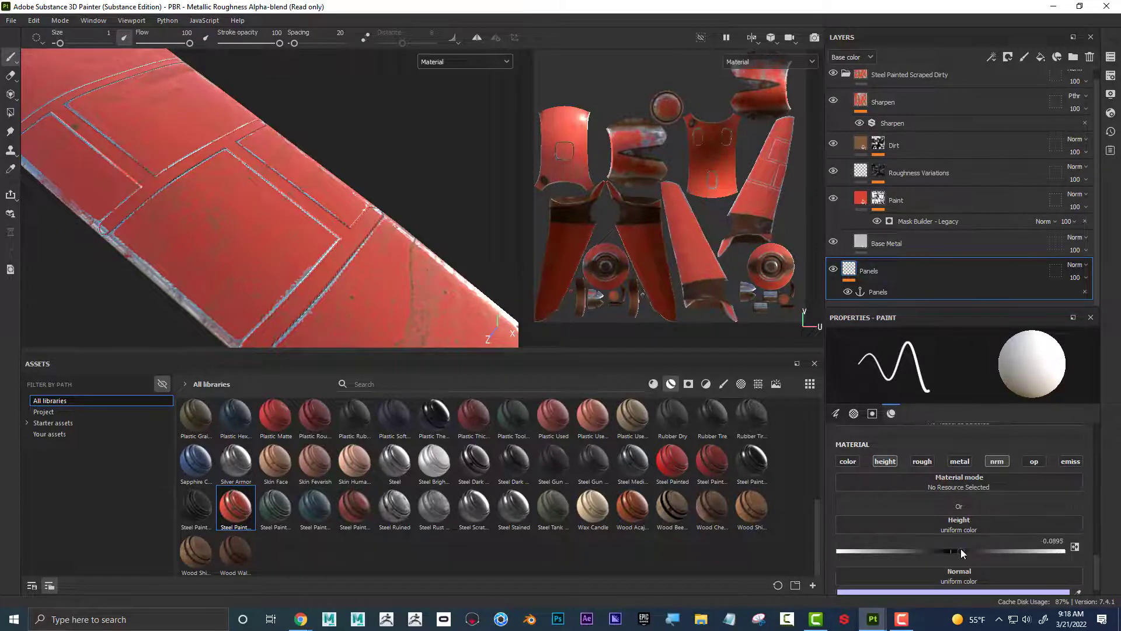
Stamp raised rivets in the corners of the wing panels with brush size 1 and height 0.0895
click(321, 239)
click(348, 215)
click(226, 160)
click(155, 162)
click(124, 186)
alt+right_drag(235, 158, 43, 178)
alt+middle_drag(43, 178, 133, 223)
alt+right_drag(133, 223, 447, 238)
alt+drag(446, 238, 295, 175)
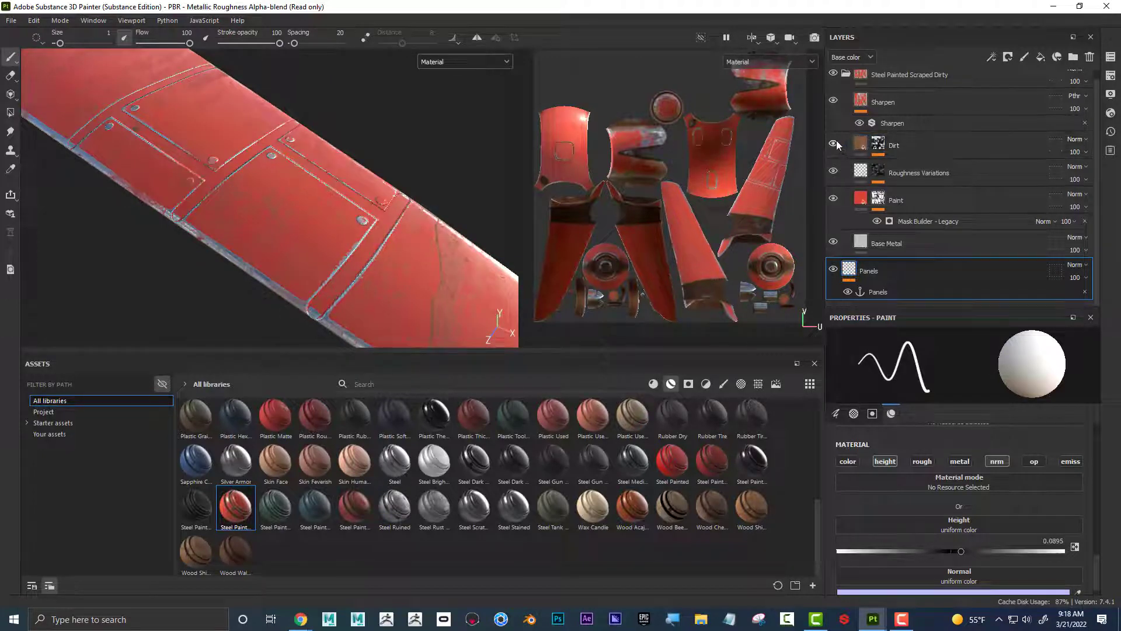
Toggle the Dirt layer's visibility off and on to examine its effect around the wing panel lines
scroll(315, 225, down, 3)
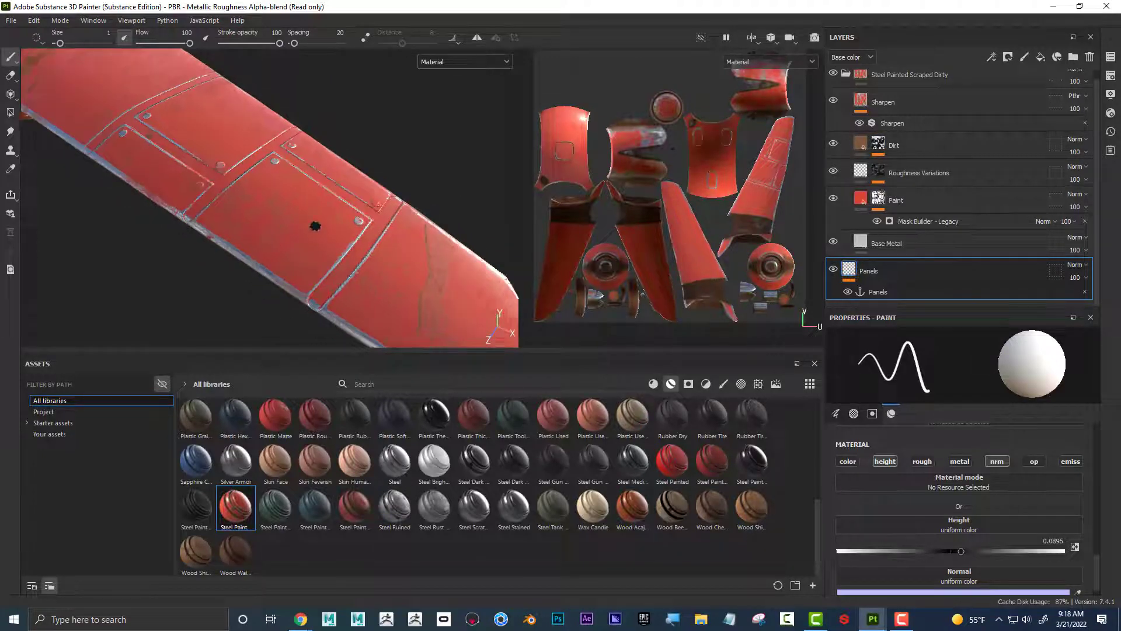
click(833, 143)
click(833, 143)
click(833, 143)
click(833, 144)
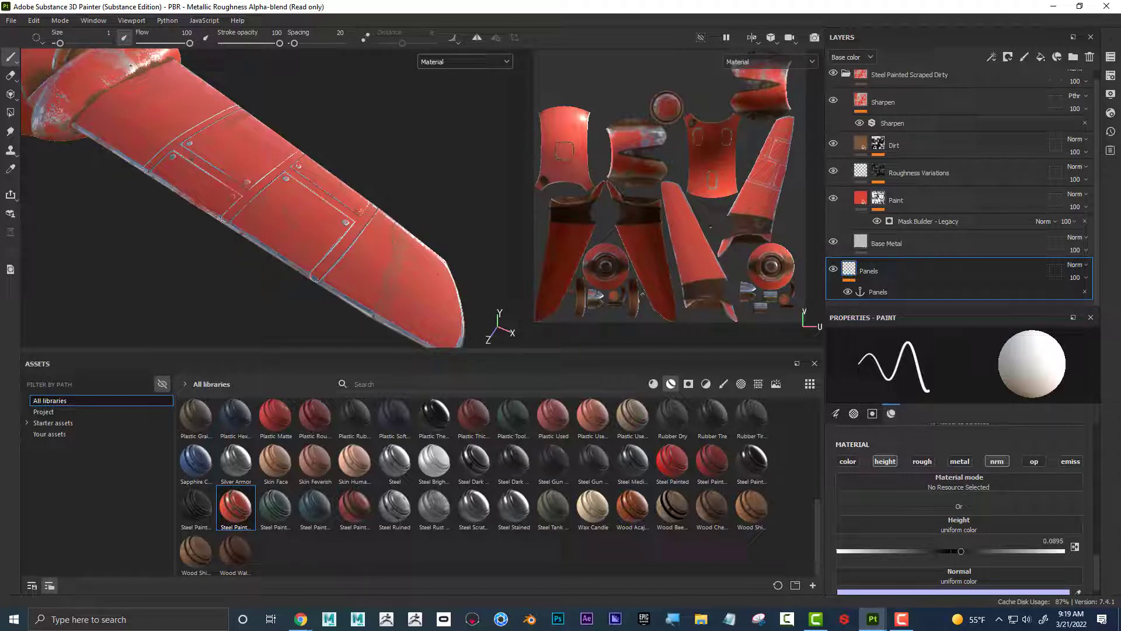
Assign the Panels anchor point to Micro Height in the Dirt mask's Mask Builder, with Height as the referenced channel
click(878, 145)
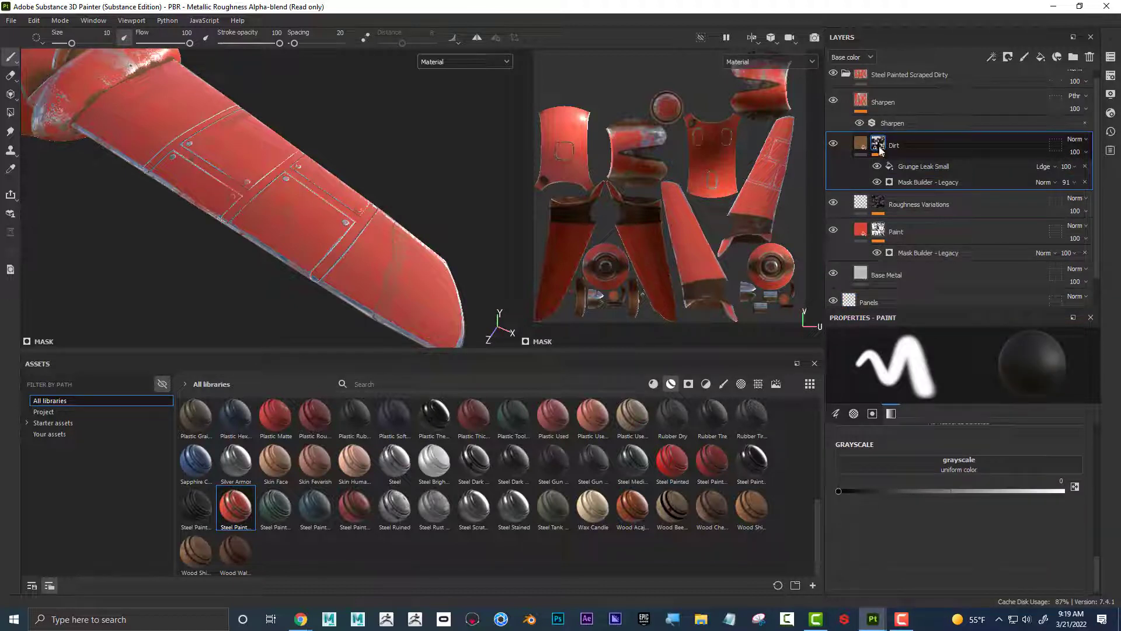
click(923, 182)
scroll(947, 470, down, 5)
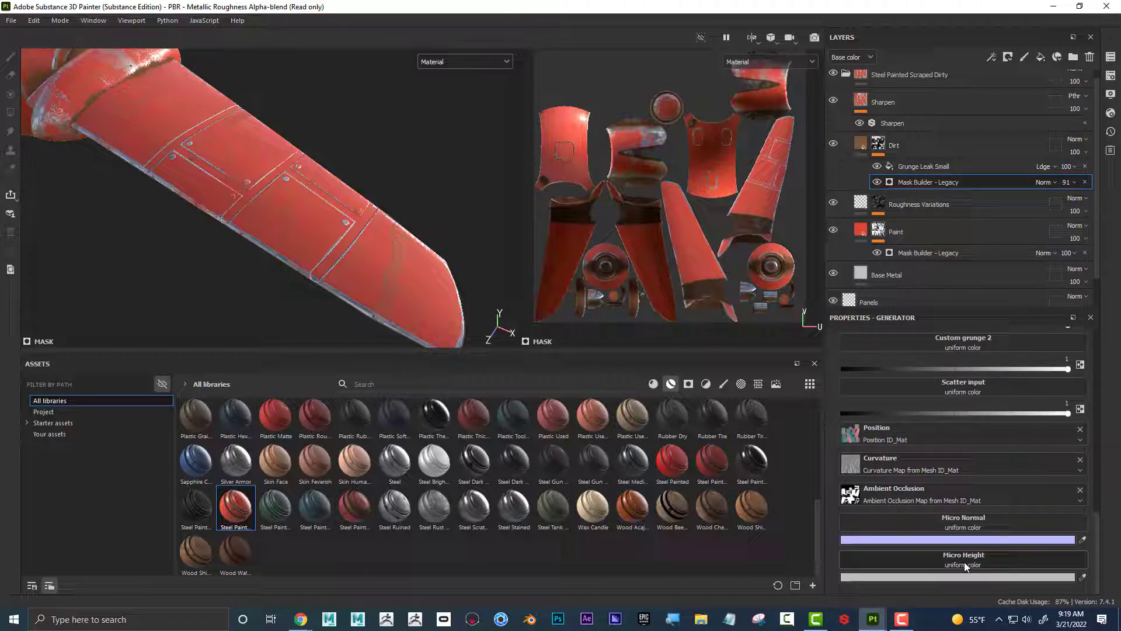
click(964, 563)
click(1032, 389)
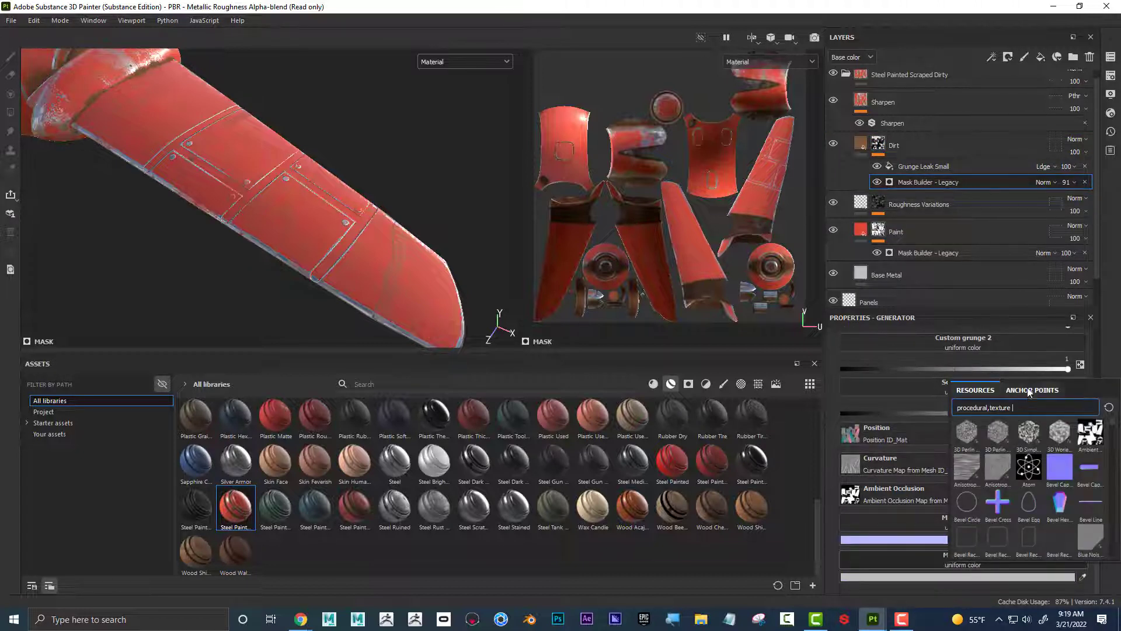
click(989, 406)
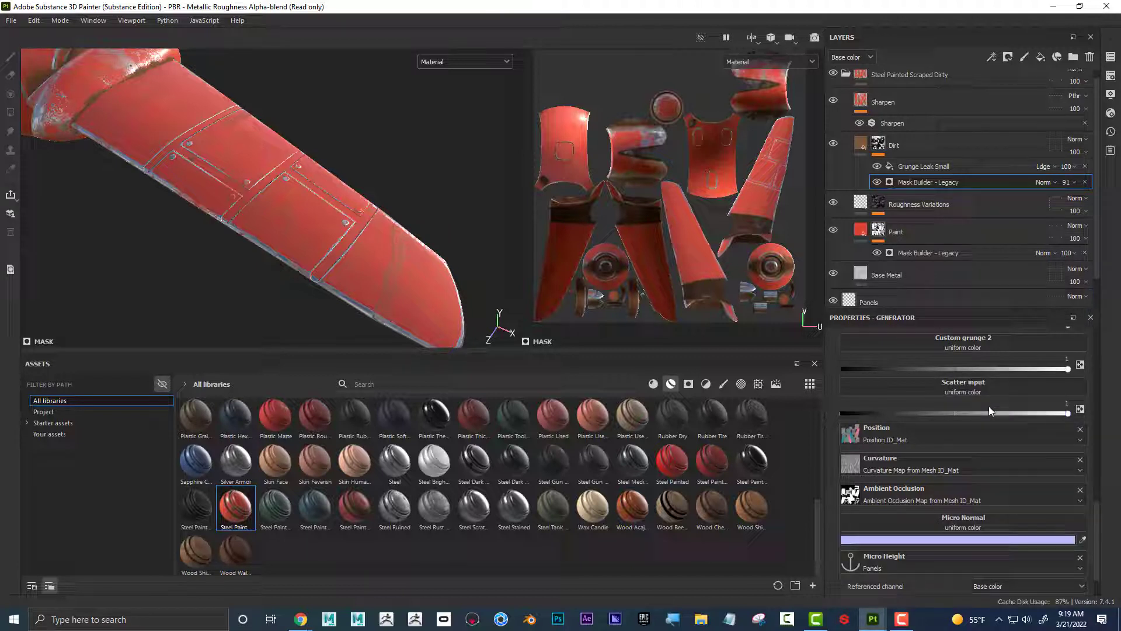
scroll(984, 507, down, 2)
click(998, 542)
click(996, 464)
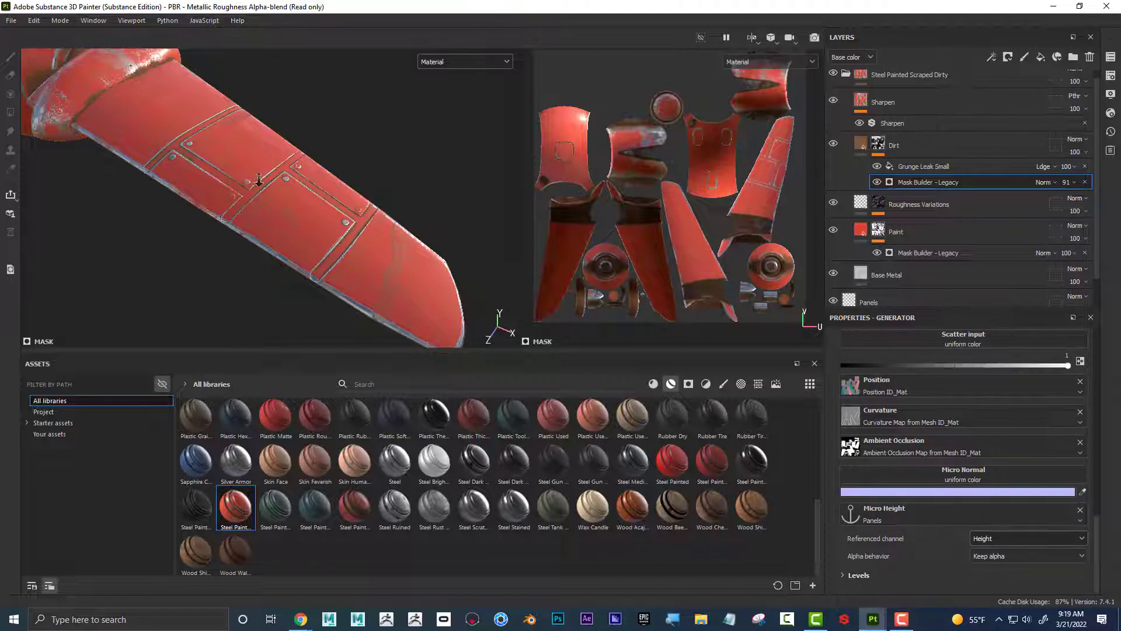
Examine the wing's panel lines and rivets from several angles to check the paint wear and dirt around them
alt+right_drag(258, 180, 354, 217)
alt+drag(373, 226, 226, 226)
alt+right_drag(226, 226, 93, 215)
alt+drag(82, 217, 178, 215)
alt+right_drag(350, 234, 419, 247)
alt+middle_drag(387, 168, 381, 210)
scroll(382, 209, up, 3)
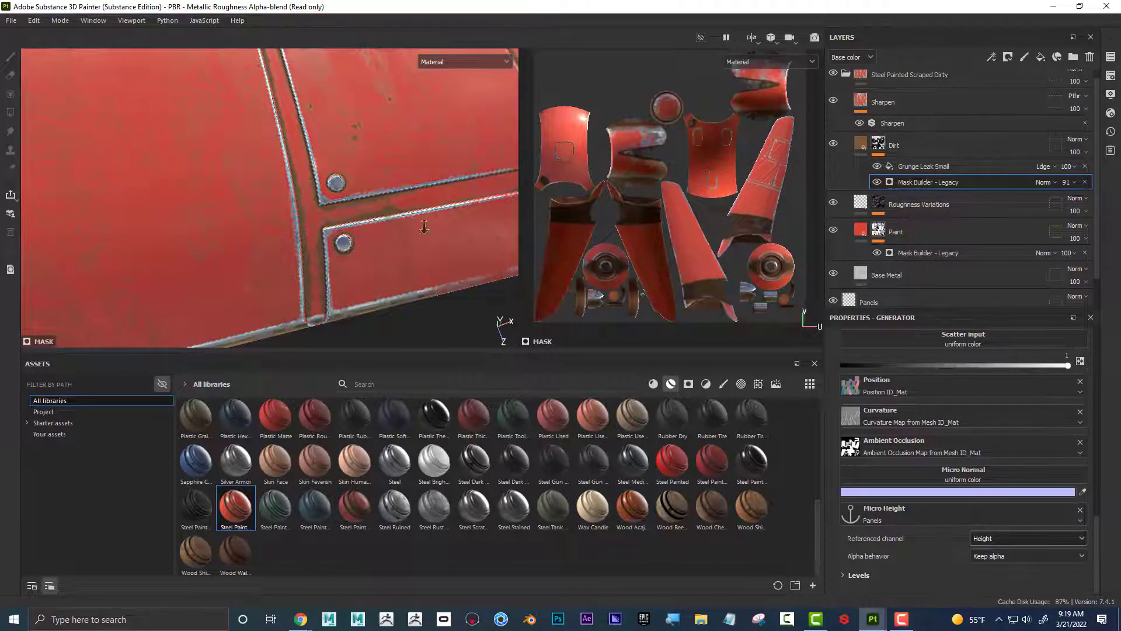
alt+right_drag(424, 227, 281, 215)
alt+drag(280, 215, 254, 179)
alt+right_drag(255, 179, 197, 159)
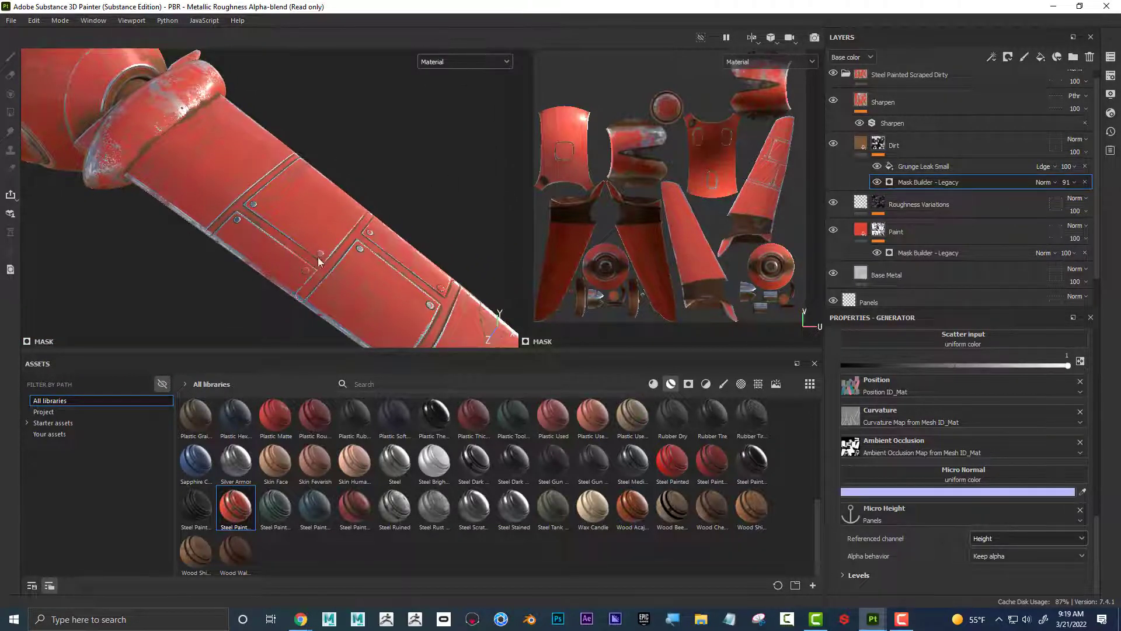
alt+drag(323, 242, 284, 250)
shift+right_drag(283, 250, 238, 243)
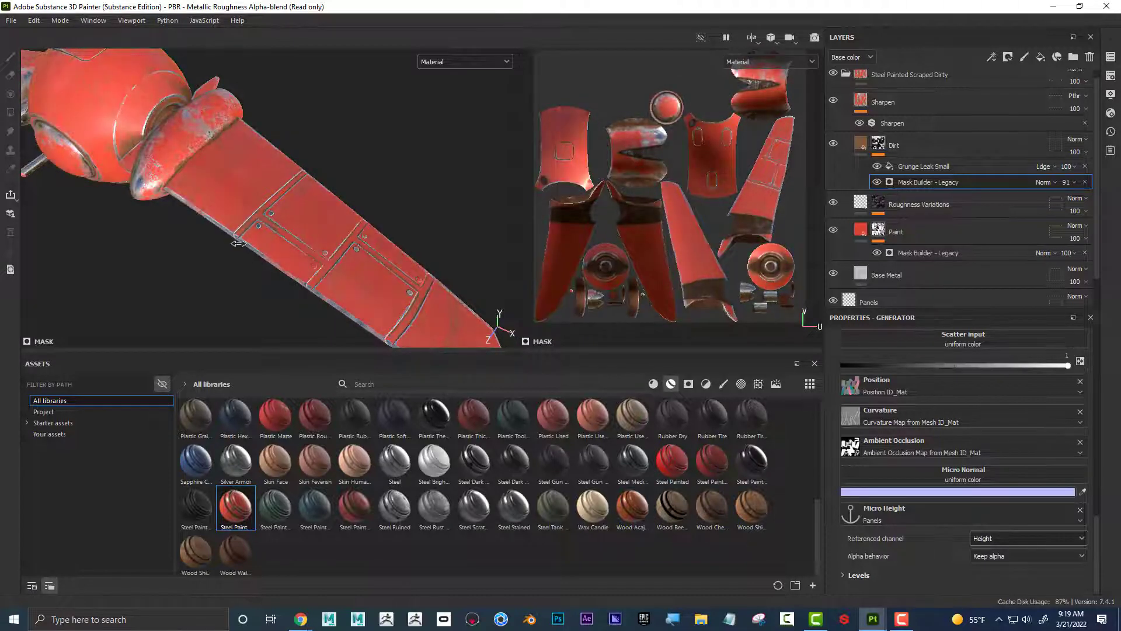
alt+drag(367, 187, 375, 167)
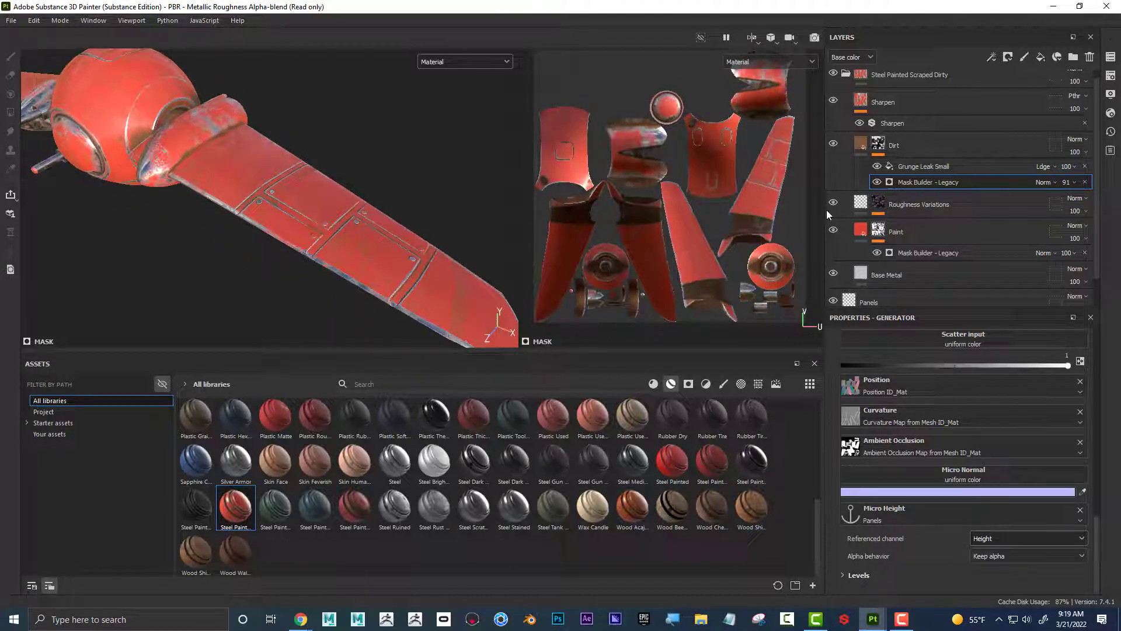
Select the Panels layer for more painting on the inner wing section
scroll(911, 274, down, 2)
click(907, 271)
scroll(208, 180, up, 2)
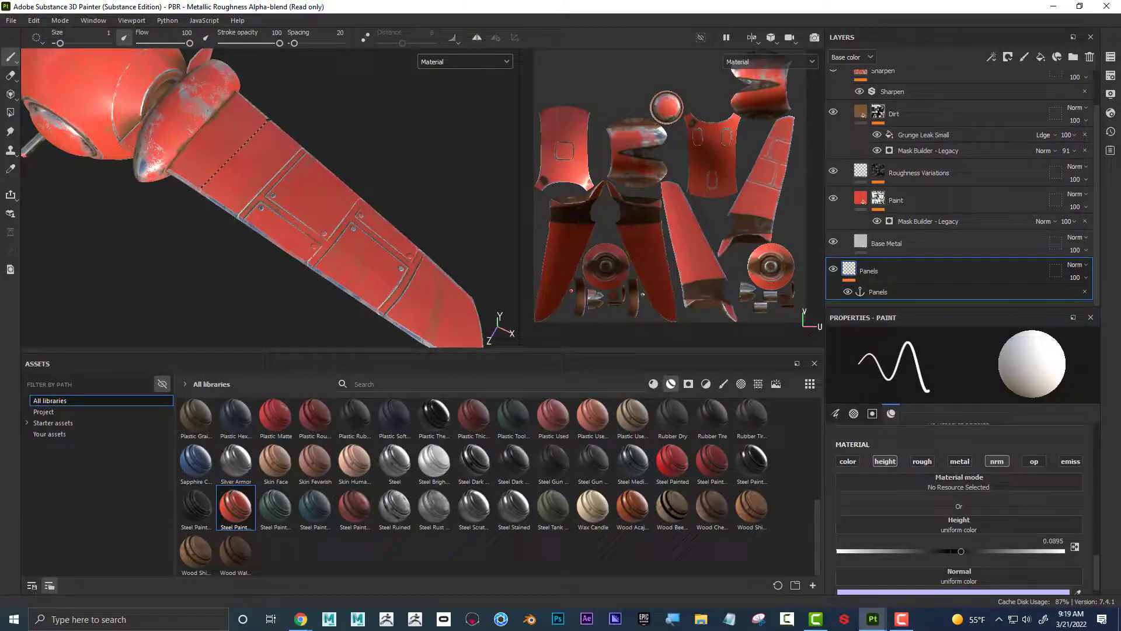
alt+middle_drag(235, 162, 236, 187)
scroll(235, 187, up, 3)
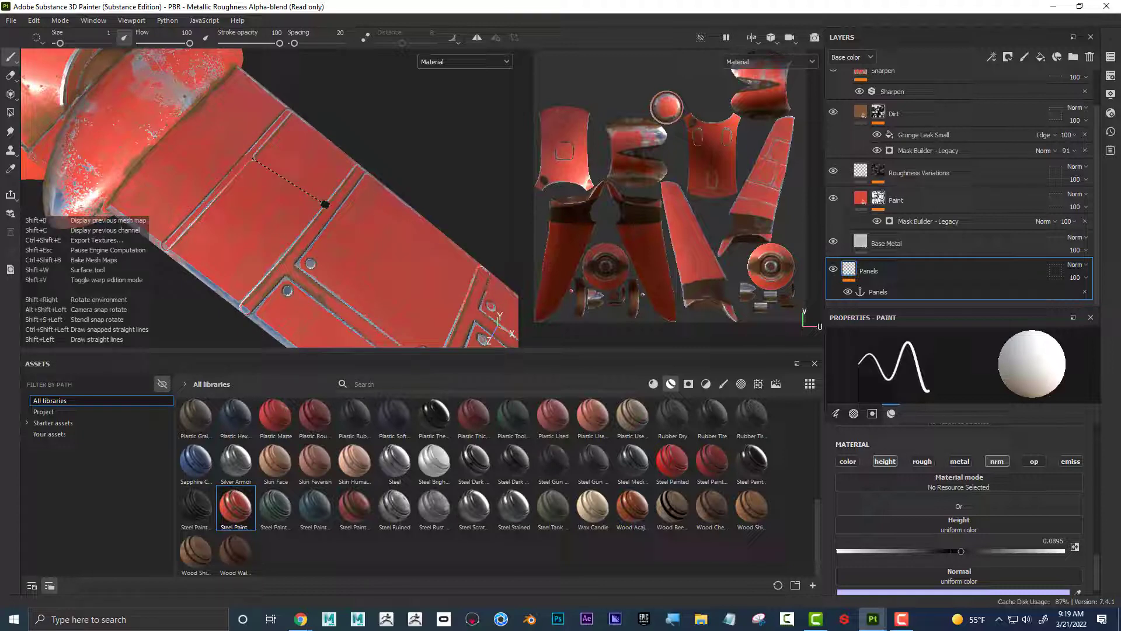
scroll(247, 178, up, 2)
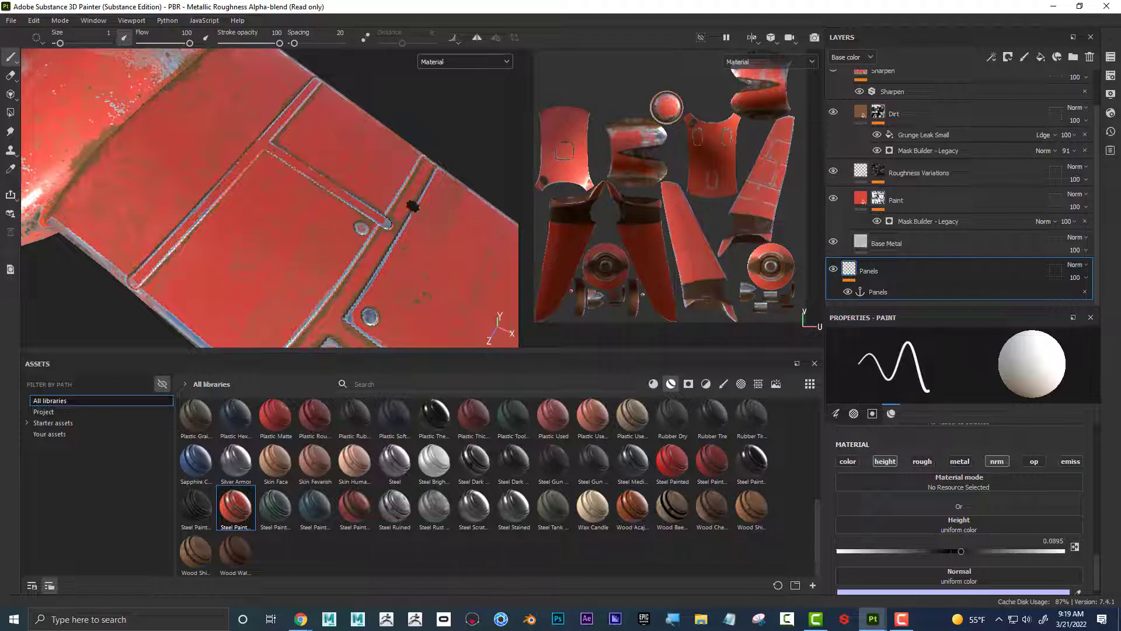
key(ctrl)
key(ctrl+z)
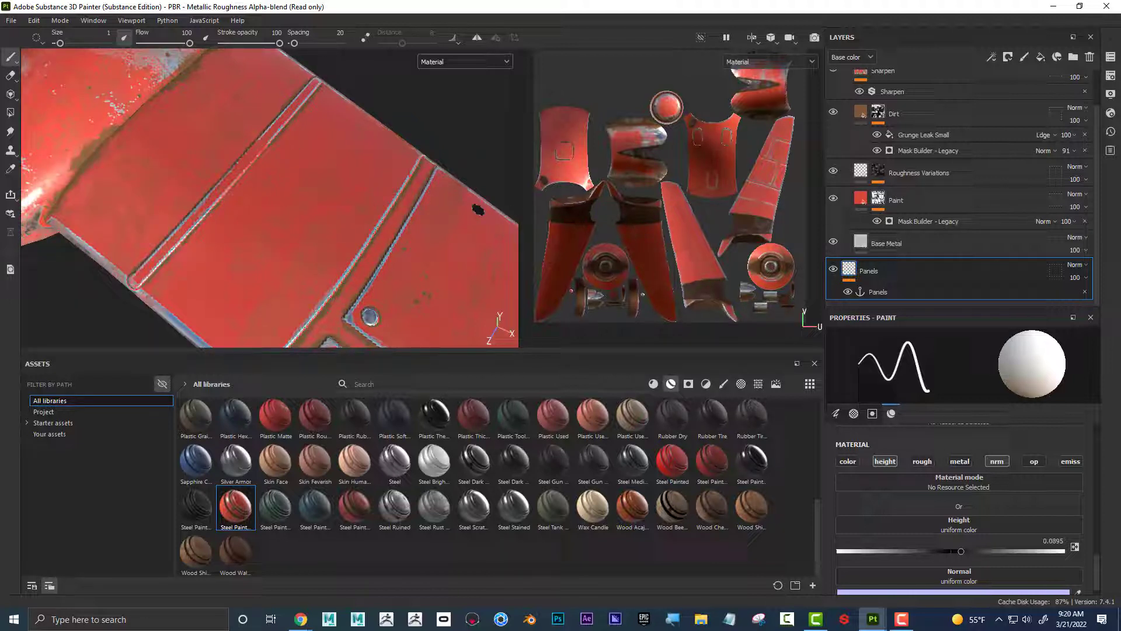
key(ctrl+z)
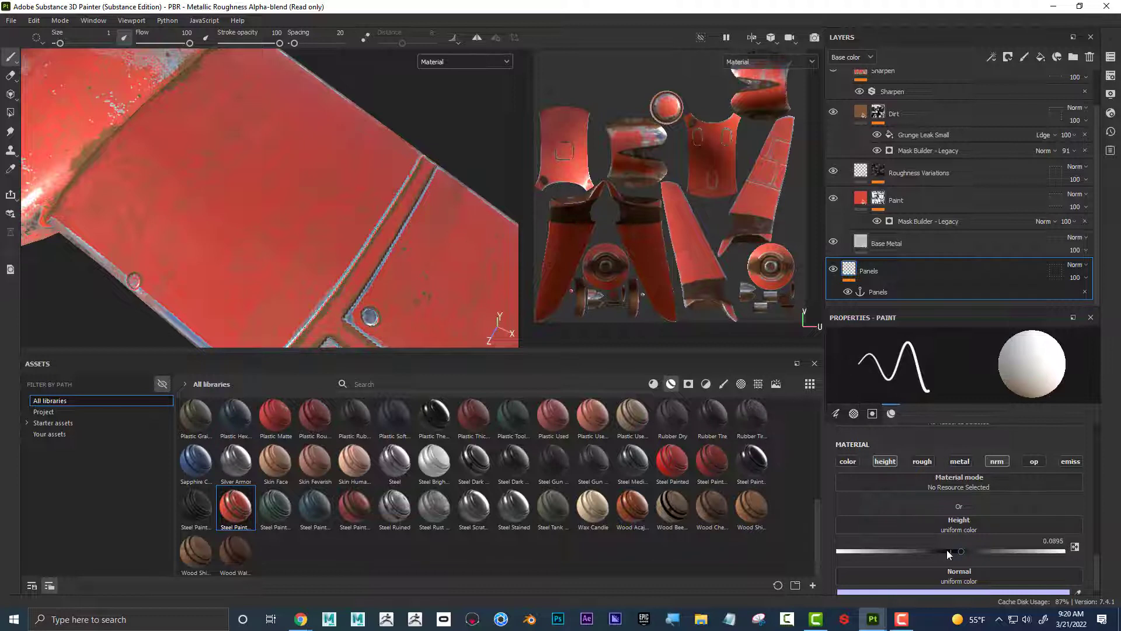
Set the brush height to -0.0742 and paint straight recessed panel lines across and along the inner wing section
click(943, 550)
key(shift)
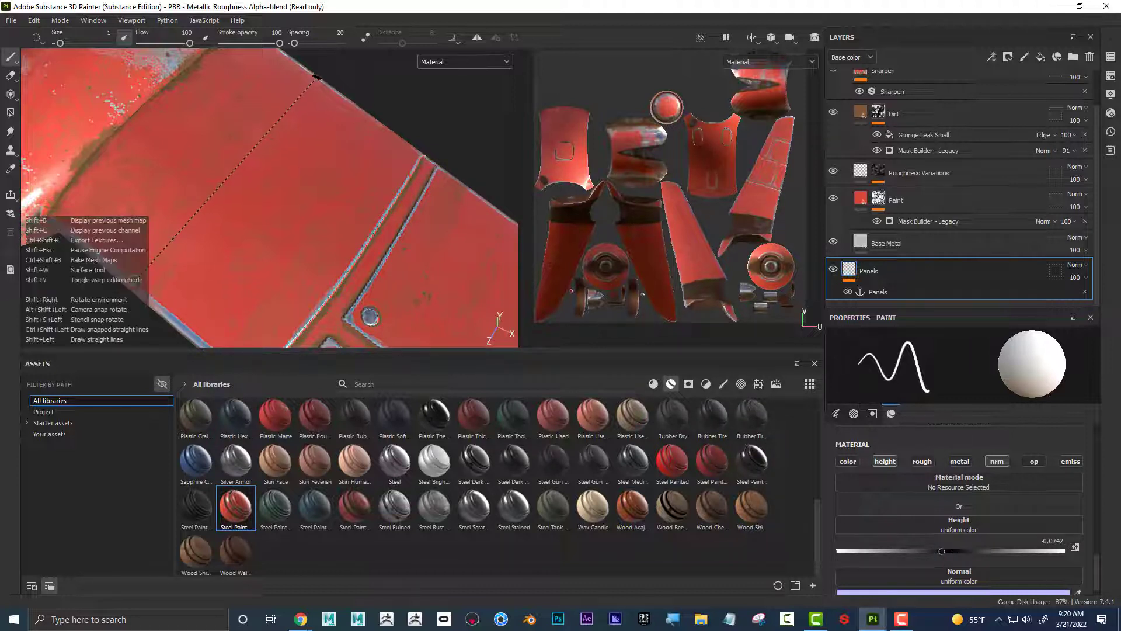
shift+click(315, 78)
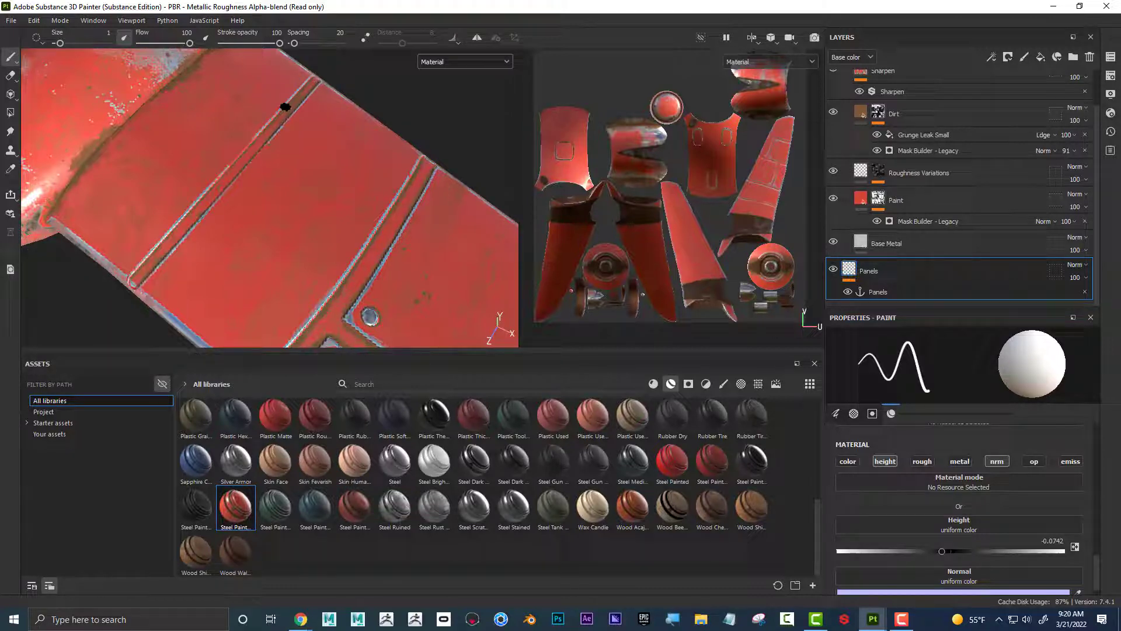
shift+click(397, 208)
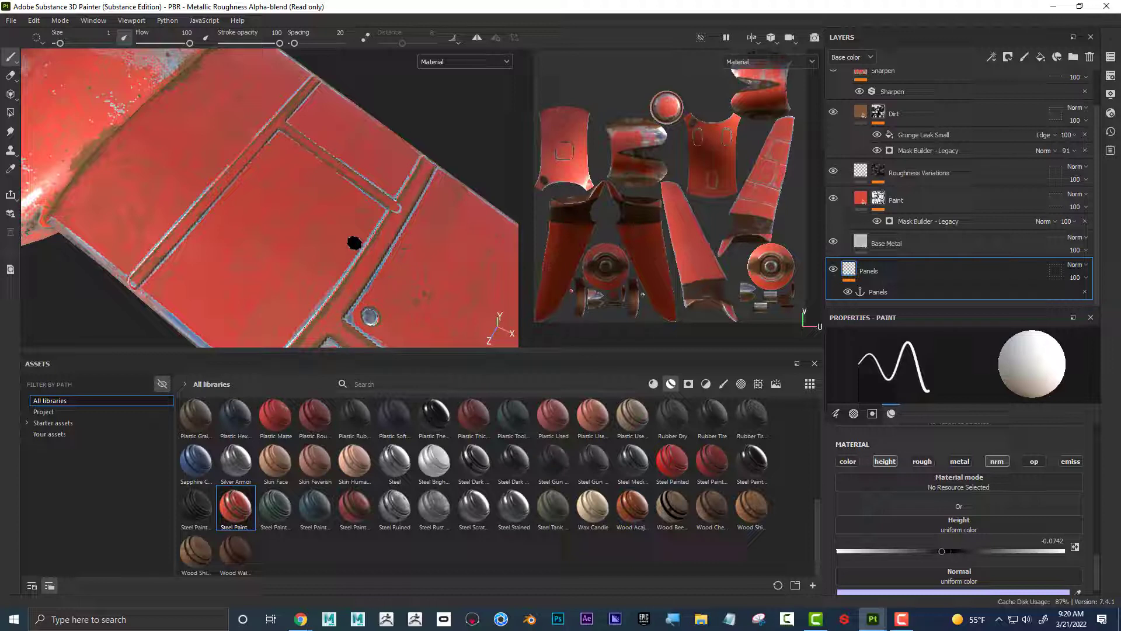
Set the brush height to 0.1049 and stamp raised rivets in the corners of the inner wing panels
click(962, 551)
click(299, 121)
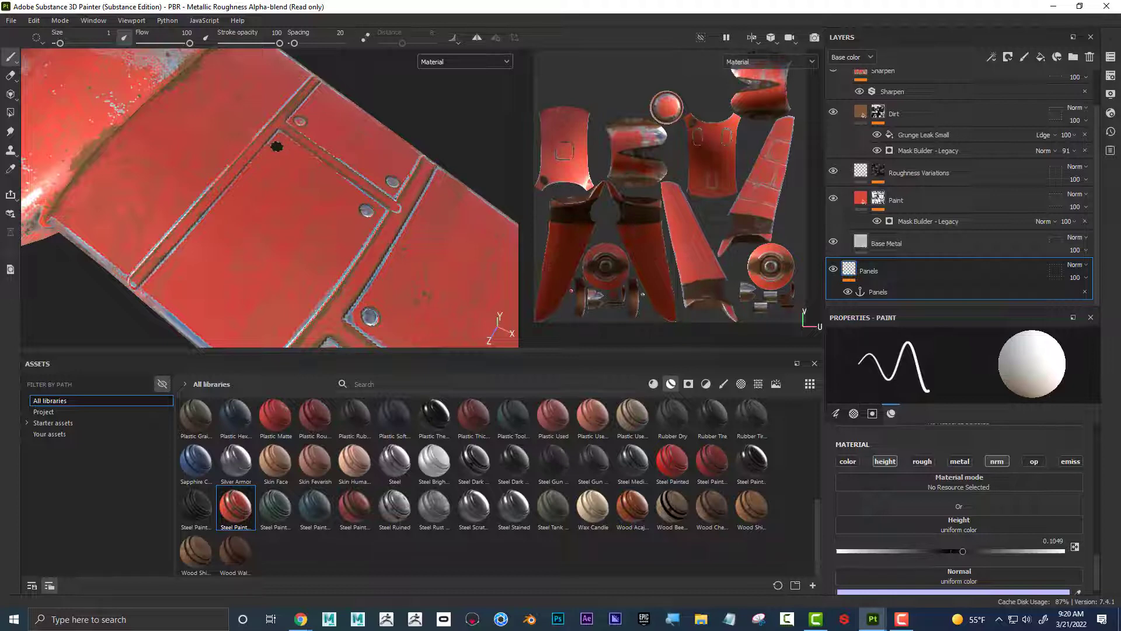
alt+right_drag(406, 219, 233, 193)
alt+drag(233, 193, 303, 175)
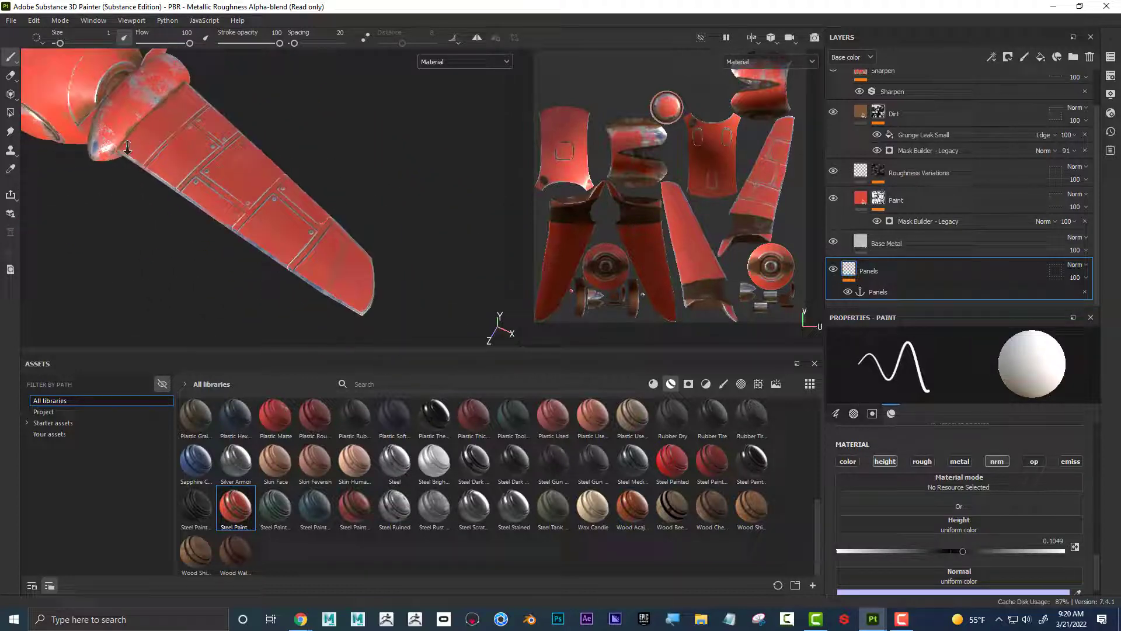
alt+right_drag(304, 175, 372, 171)
alt+drag(372, 171, 358, 248)
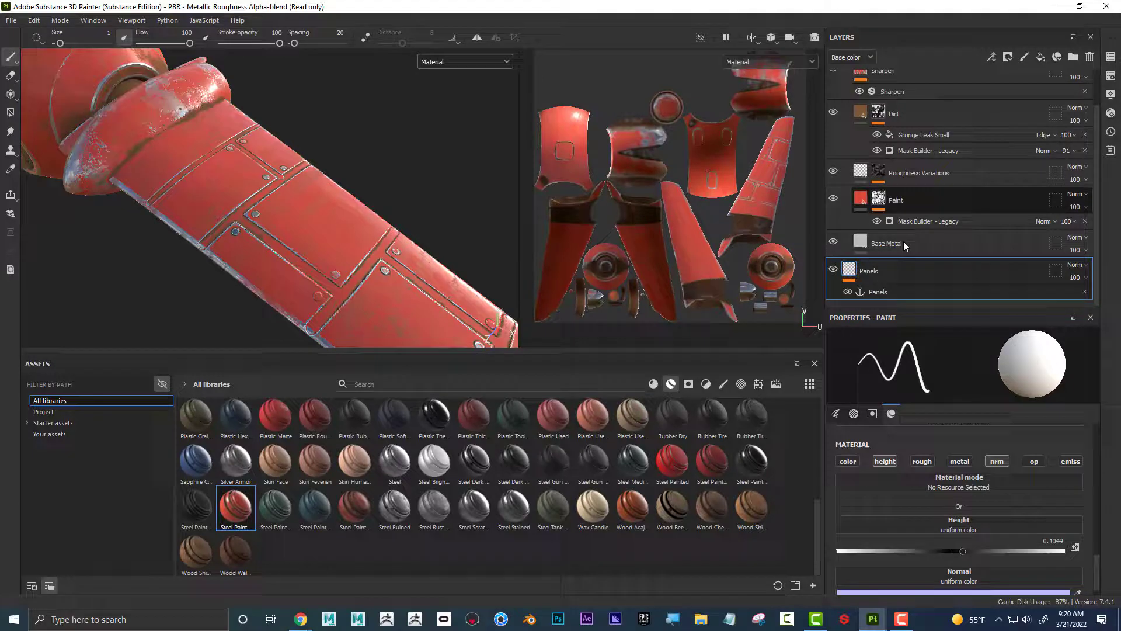
Collapse the Steel Painted Scraped Dirty folder, try the Panels layer above it, and return the layer below the folder
scroll(863, 172, up, 5)
click(846, 85)
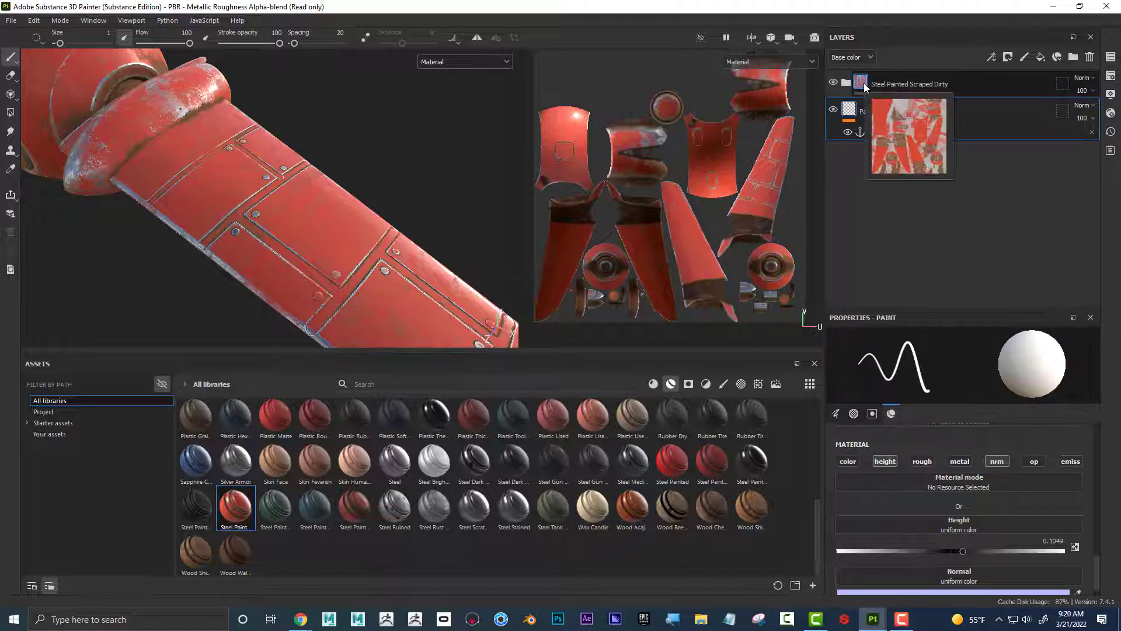
drag(856, 113, 864, 72)
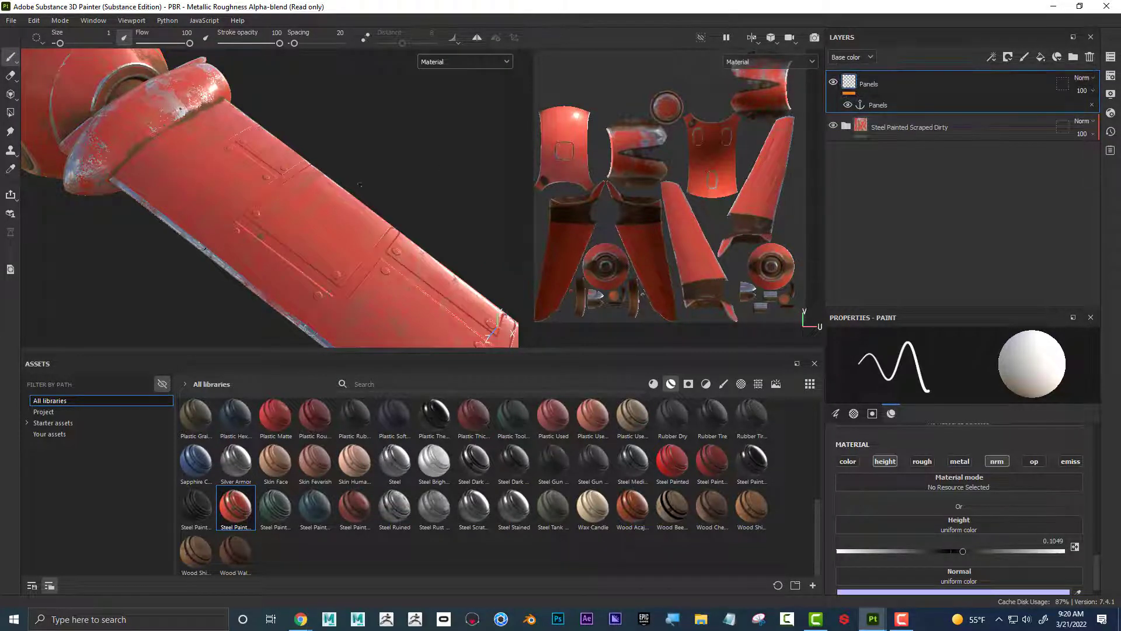
drag(864, 88, 867, 141)
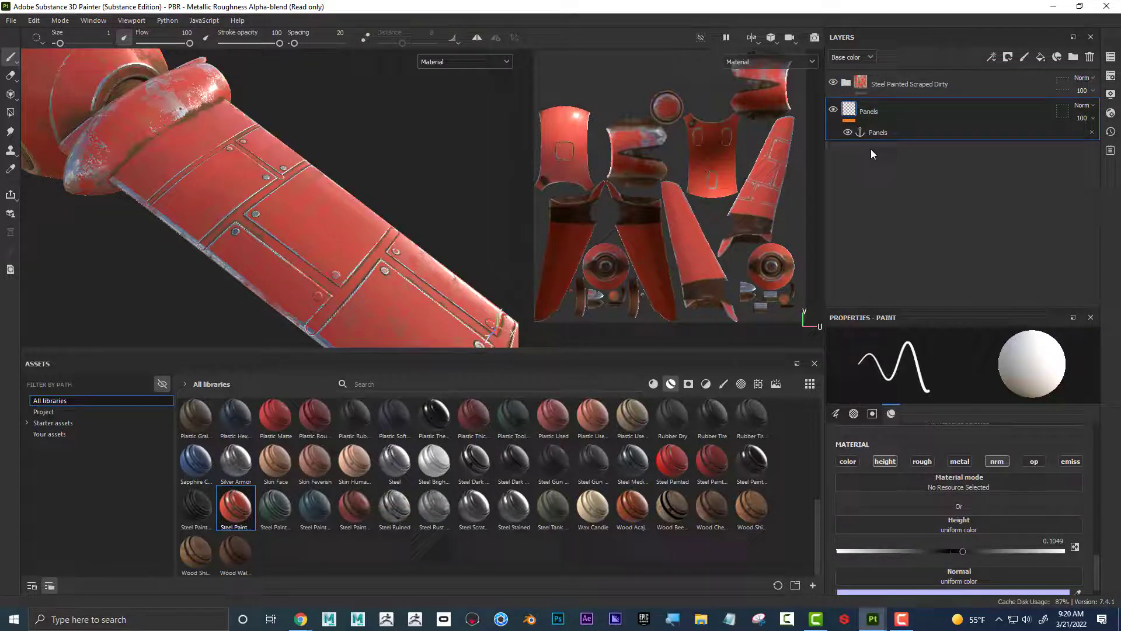
Expand the Steel Painted Scraped Dirty folder and review its layer stack down to the Panels anchor point
click(846, 82)
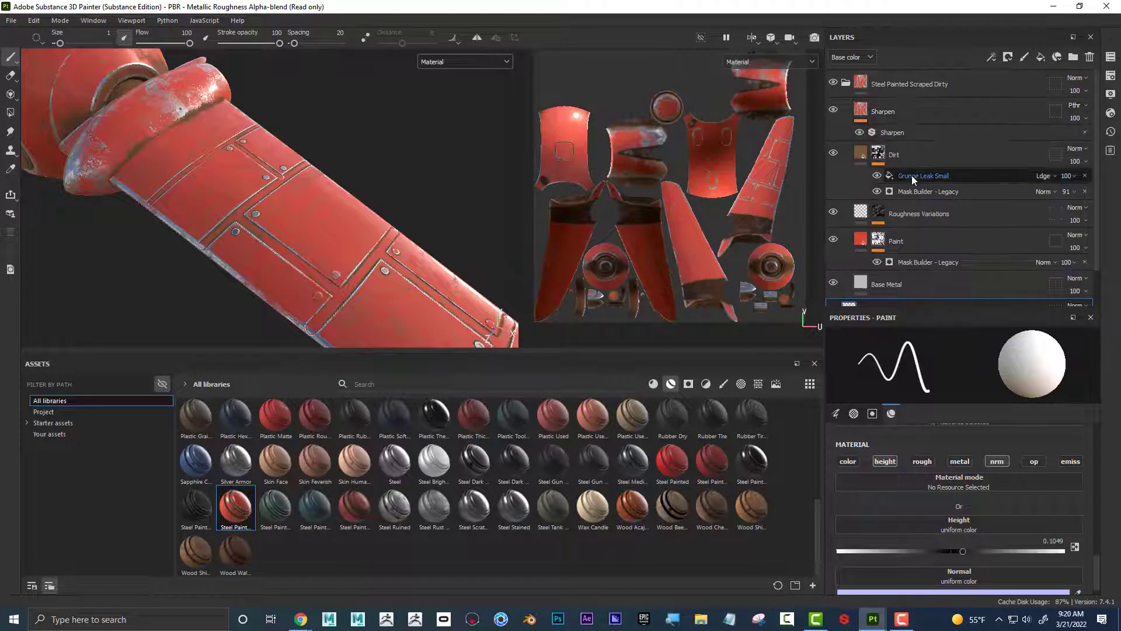
scroll(911, 175, down, 1)
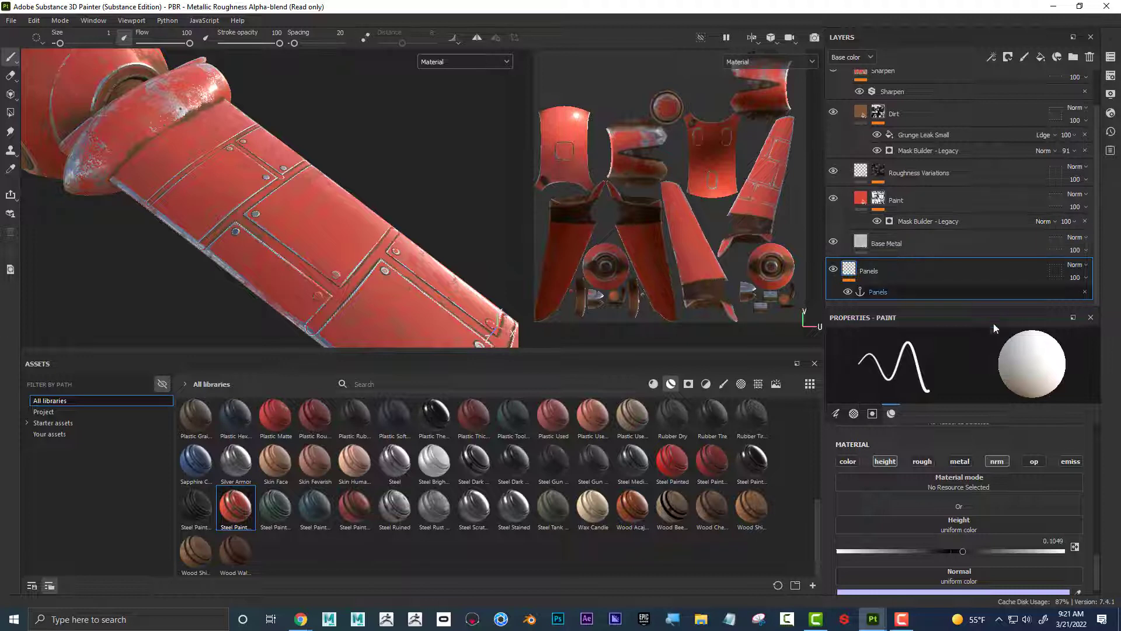
scroll(998, 467, down, 1)
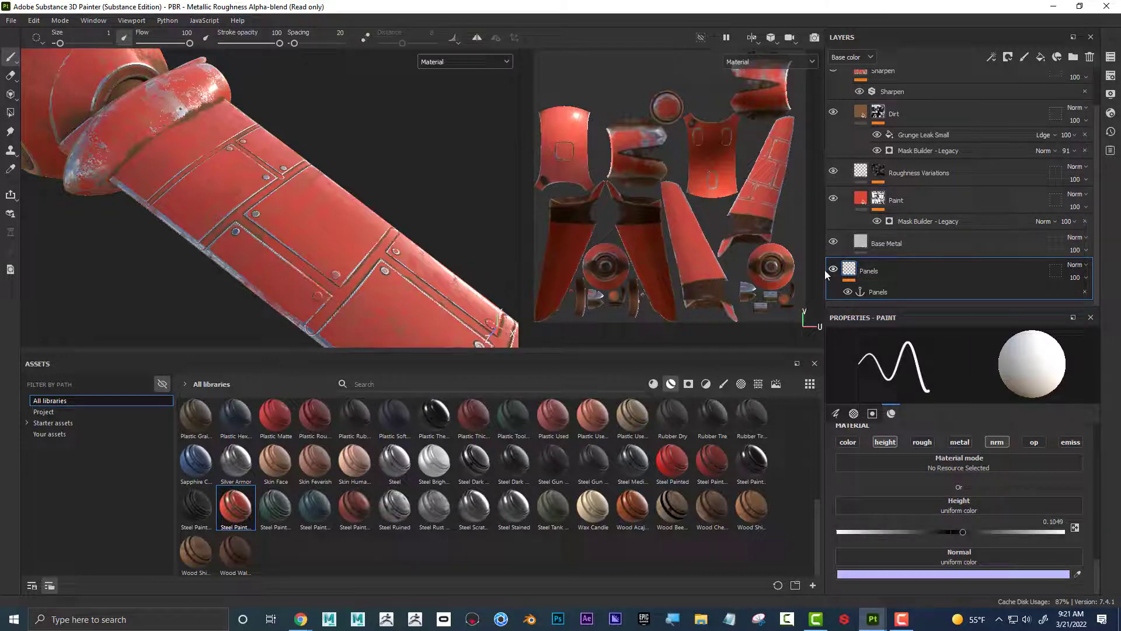